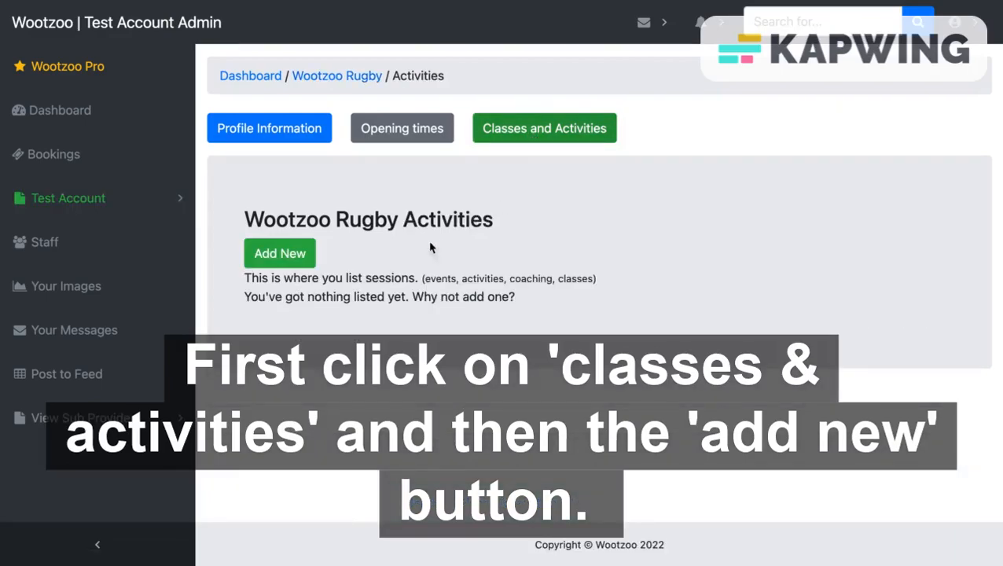
Step: On the Wootzoo Rugby Activities page, choose Add New to get a blank activity form
{"action": "left_click", "coordinate": [283, 252]}
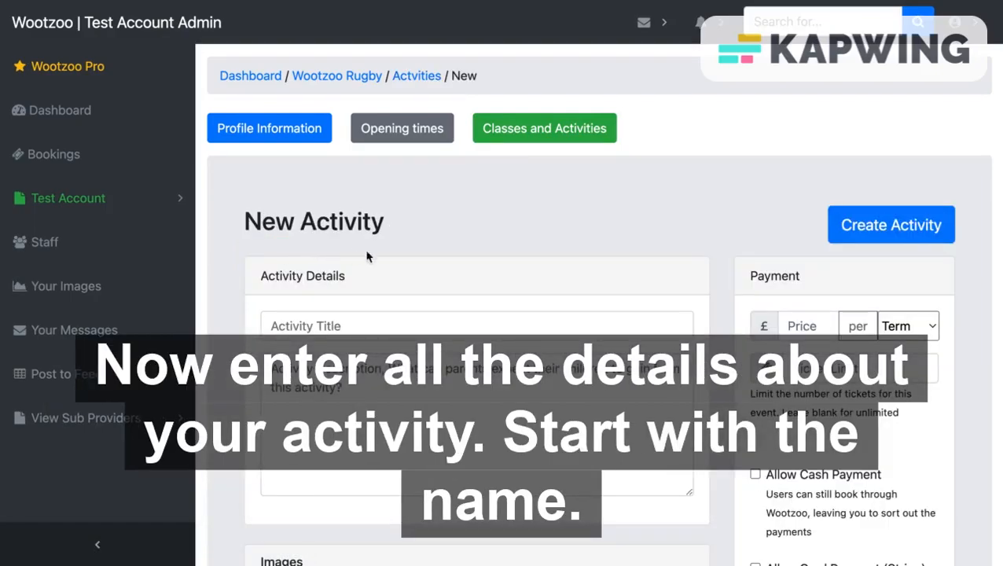
Step: Title the activity 'Under 7s Rugby' and paste in the prepared Sunday-session description
{"action": "scroll", "coordinate": [452, 267], "scroll_direction": "down", "scroll_amount": 2}
{"action": "left_click", "coordinate": [382, 233]}
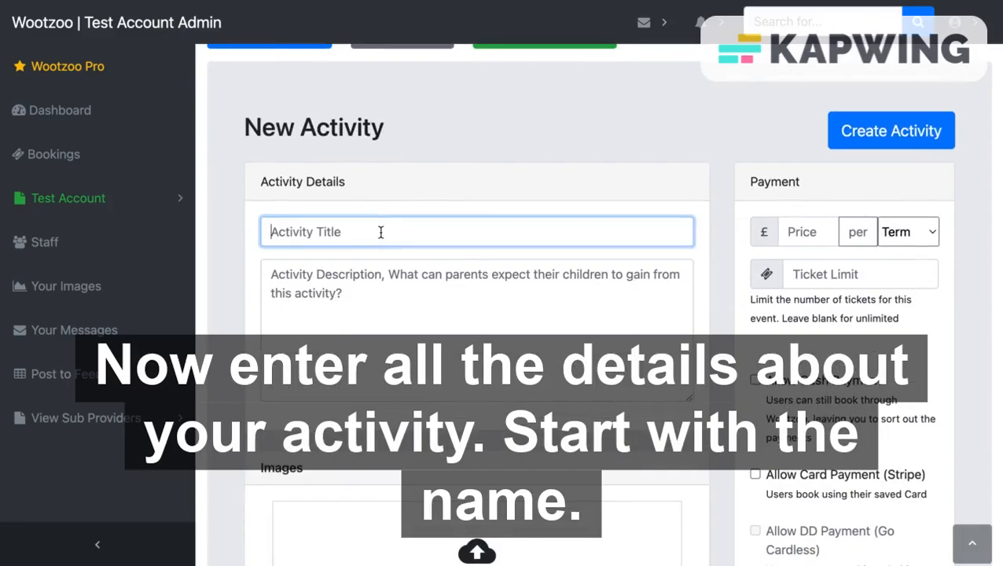
{"action": "type", "text": "Under 7"}
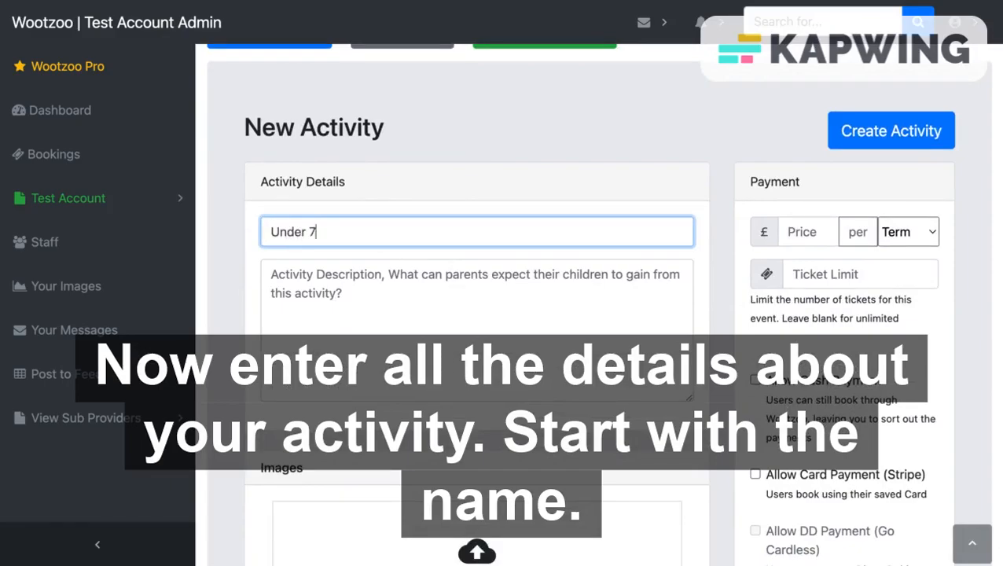
{"action": "type", "text": "s Rugby"}
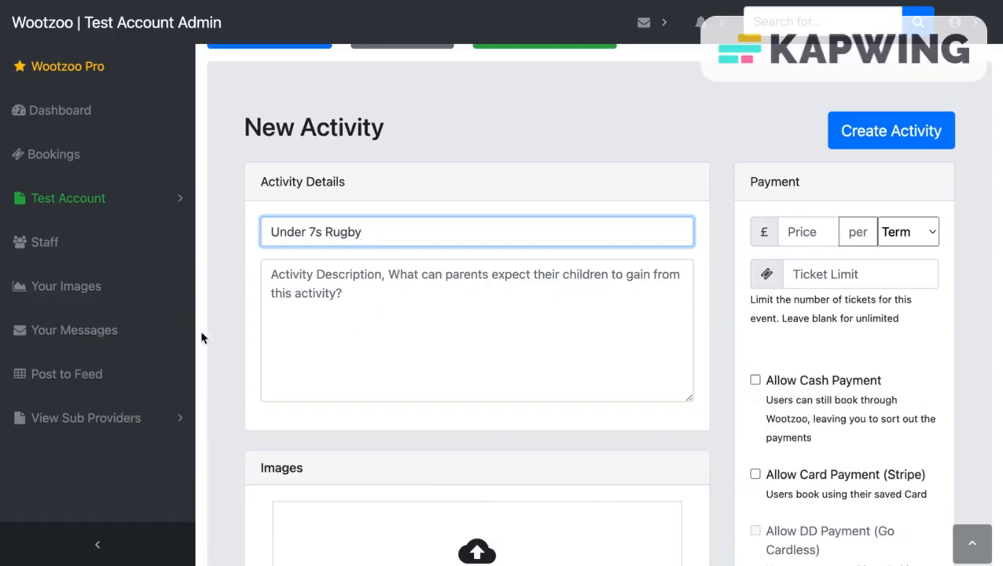
{"action": "left_click", "coordinate": [290, 281]}
{"action": "type", "text": "Learn team work, practice your rugby skills, grow in confidence and make new friends! You can do all this at our Under 7s Rugby team. No kit required. Meet at the sports pavilion every Sunday morning at 10am."}
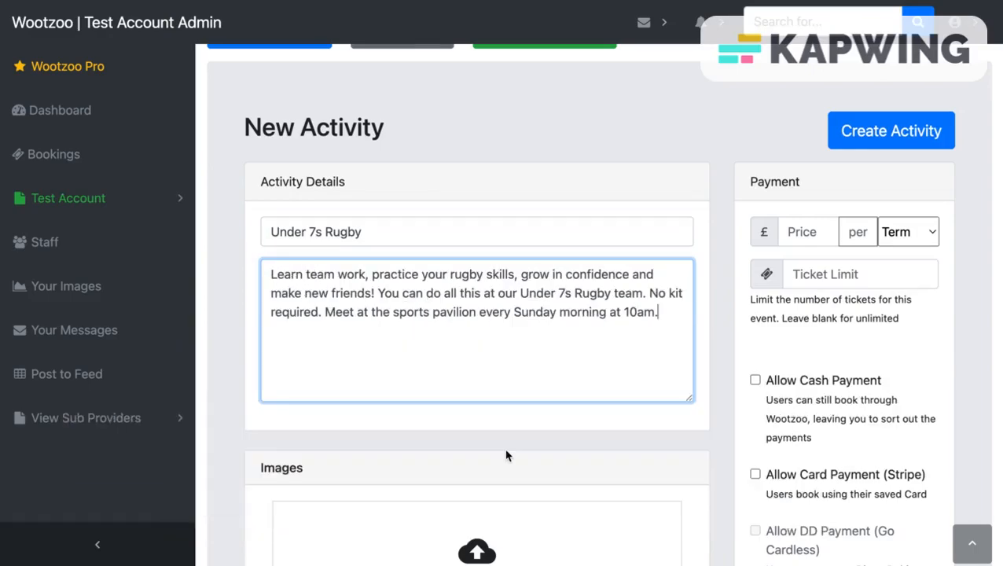
{"action": "scroll", "coordinate": [507, 456], "scroll_direction": "down", "scroll_amount": 3}
{"action": "scroll", "coordinate": [507, 457], "scroll_direction": "down", "scroll_amount": 2}
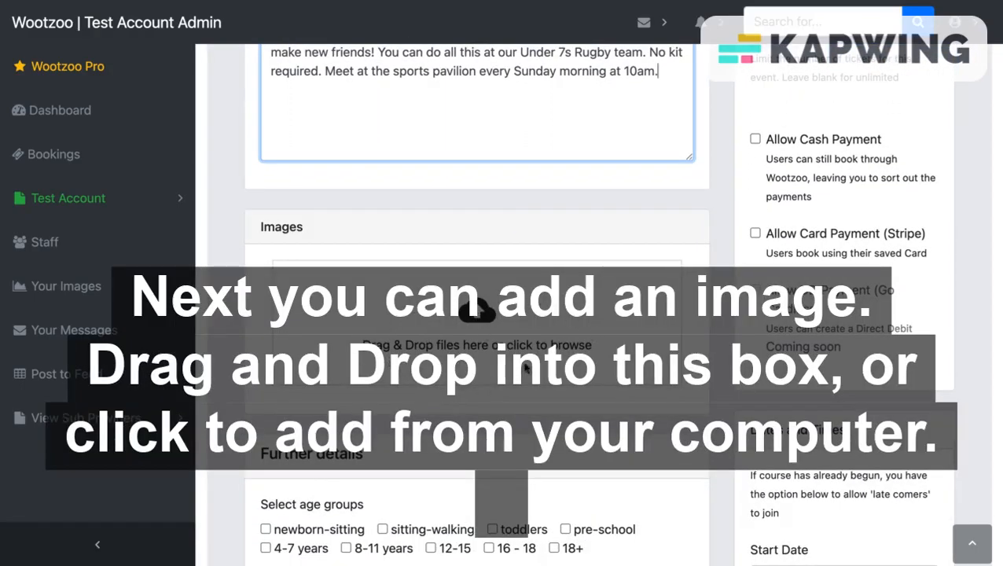
Step: Upload Rugby Banner.jpg from the Pictures folder as the activity image
{"action": "left_click", "coordinate": [480, 319]}
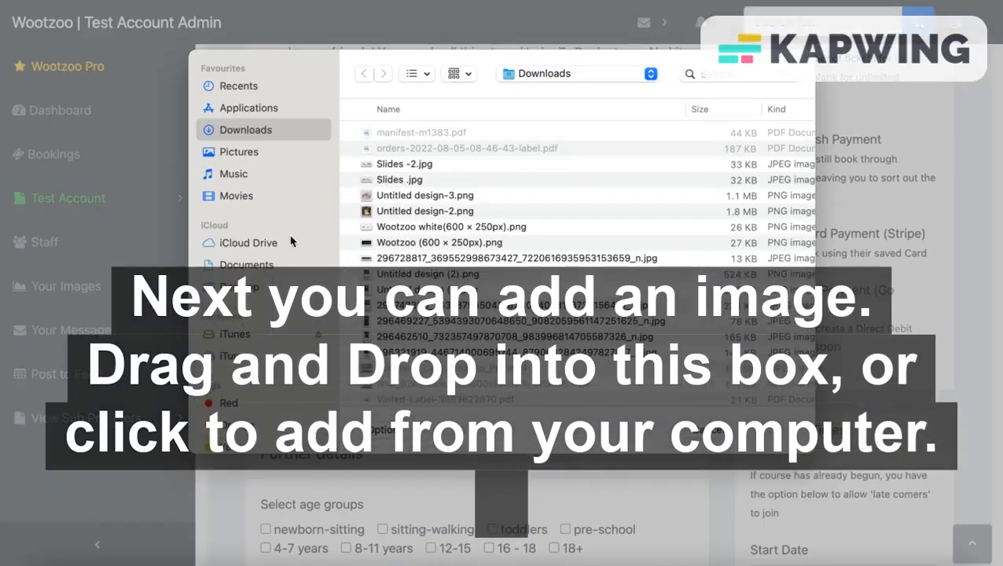
{"action": "left_click", "coordinate": [254, 152]}
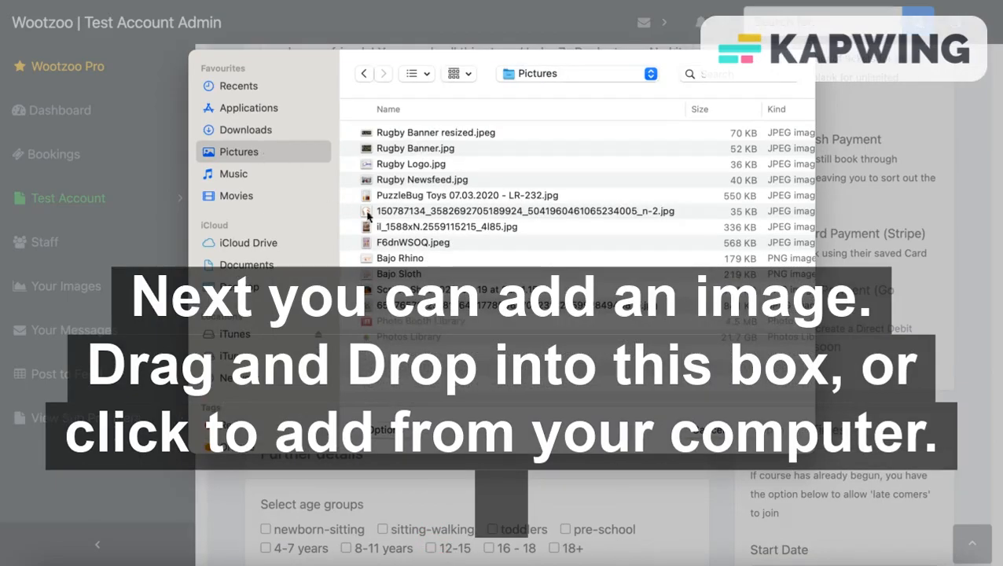
{"action": "left_click", "coordinate": [424, 151]}
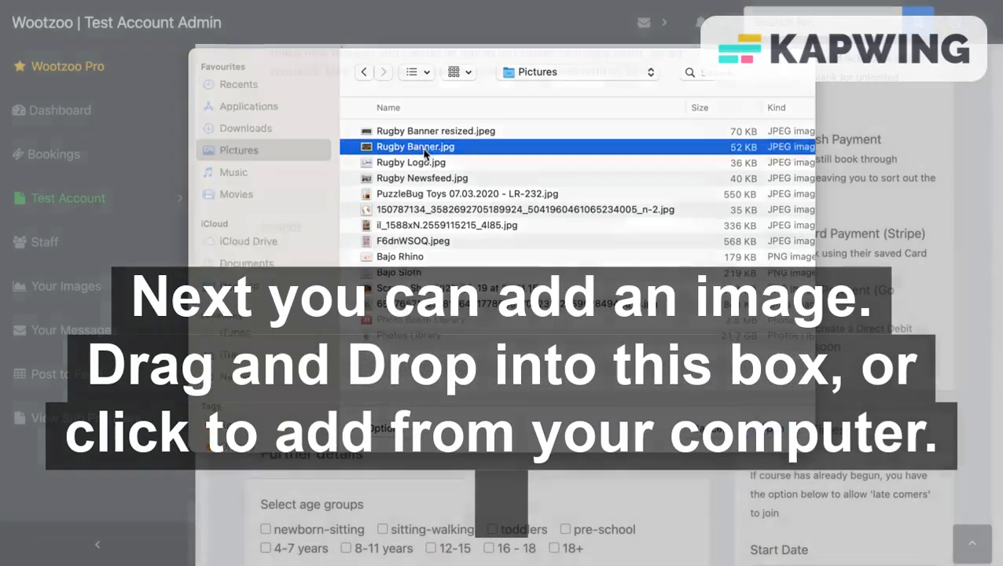
{"action": "double_click", "coordinate": [423, 151]}
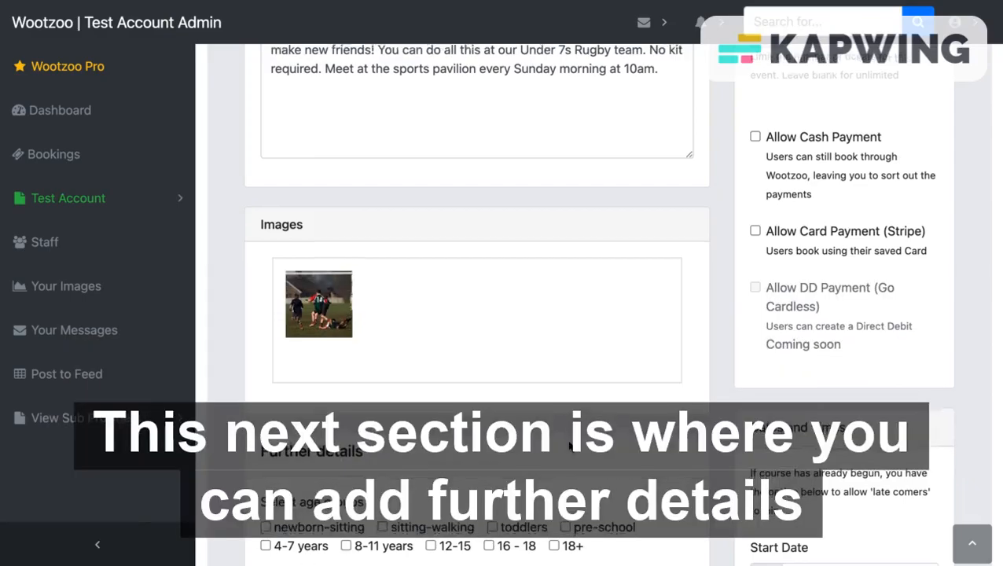
{"action": "scroll", "coordinate": [569, 446], "scroll_direction": "down", "scroll_amount": 3}
Step: Target the 4-7 years age group and tick Display address in Further details
{"action": "scroll", "coordinate": [569, 445], "scroll_direction": "down", "scroll_amount": 2}
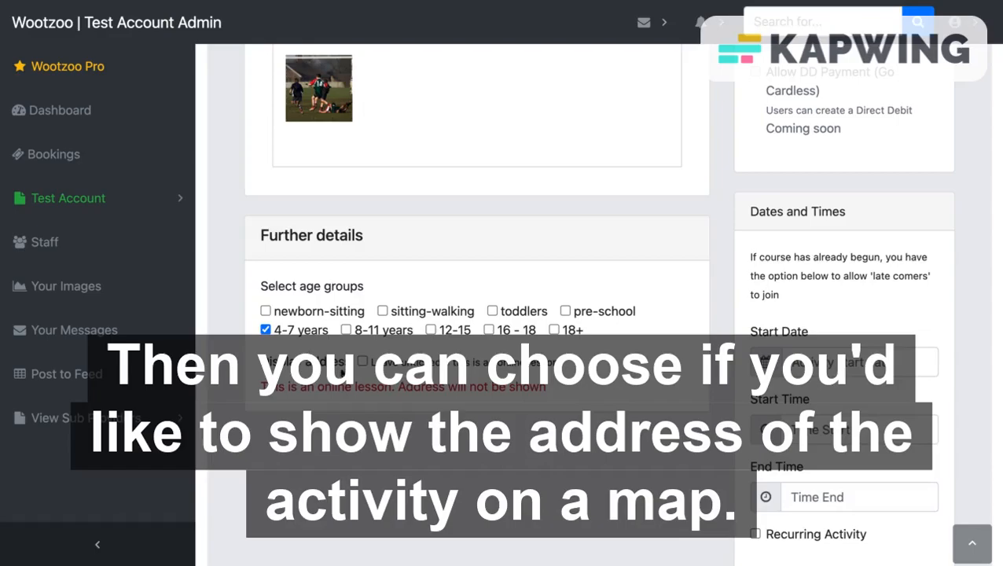
{"action": "left_click", "coordinate": [363, 363]}
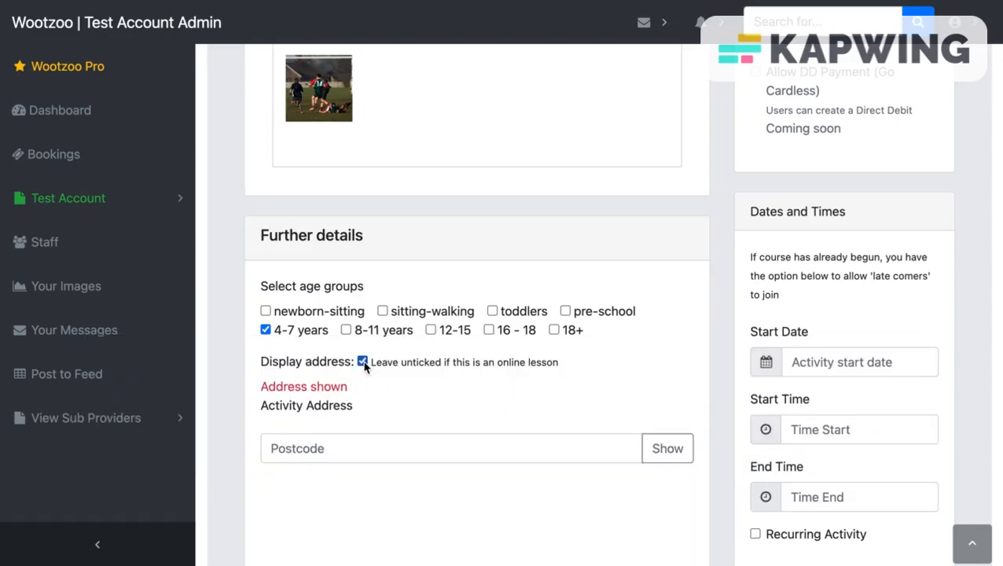
{"action": "scroll", "coordinate": [421, 385], "scroll_direction": "down", "scroll_amount": 2}
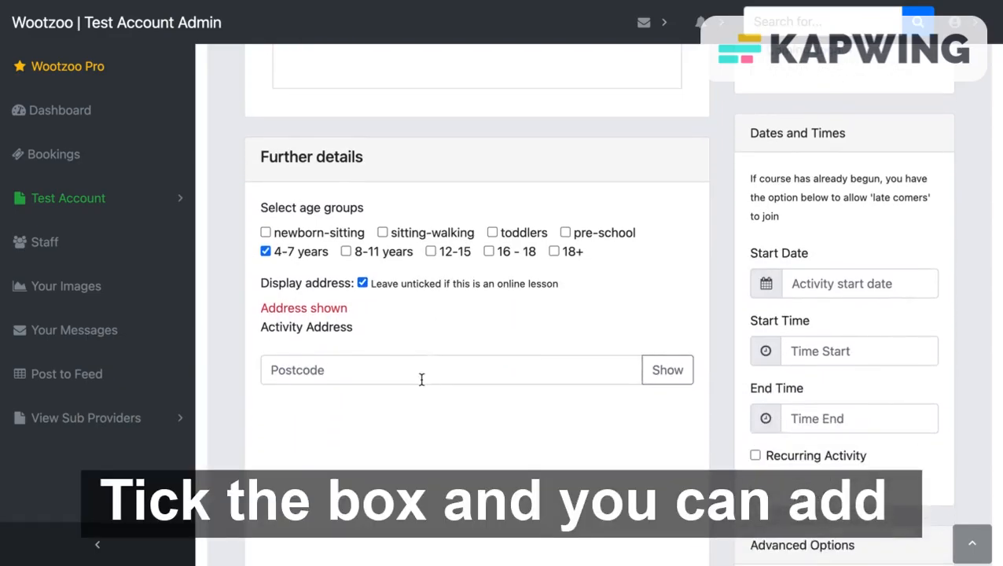
Step: Enter postcode CF64 3QH and show its location on the map
{"action": "left_click", "coordinate": [322, 370]}
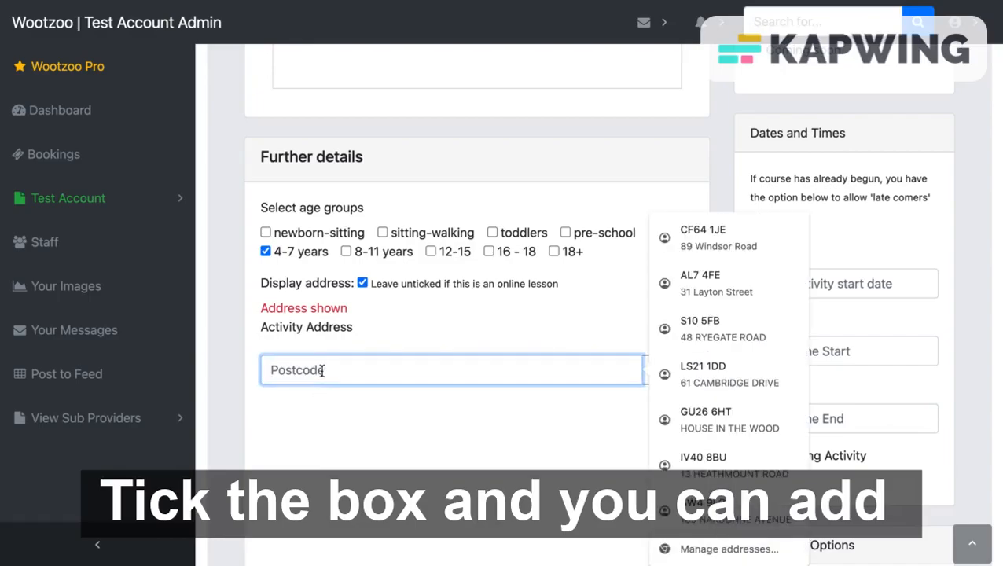
{"action": "type", "text": "CF64"}
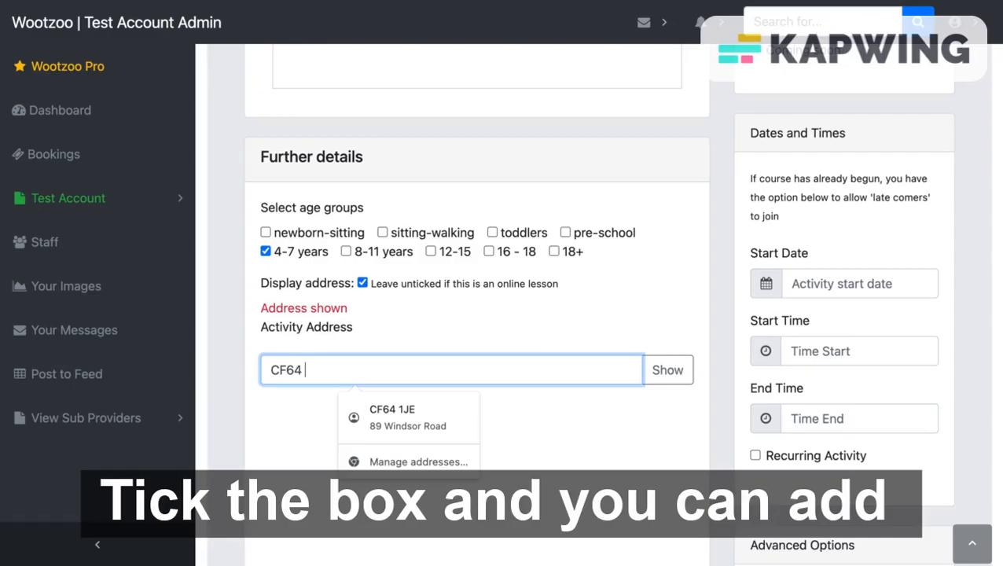
{"action": "type", "text": " 3QH"}
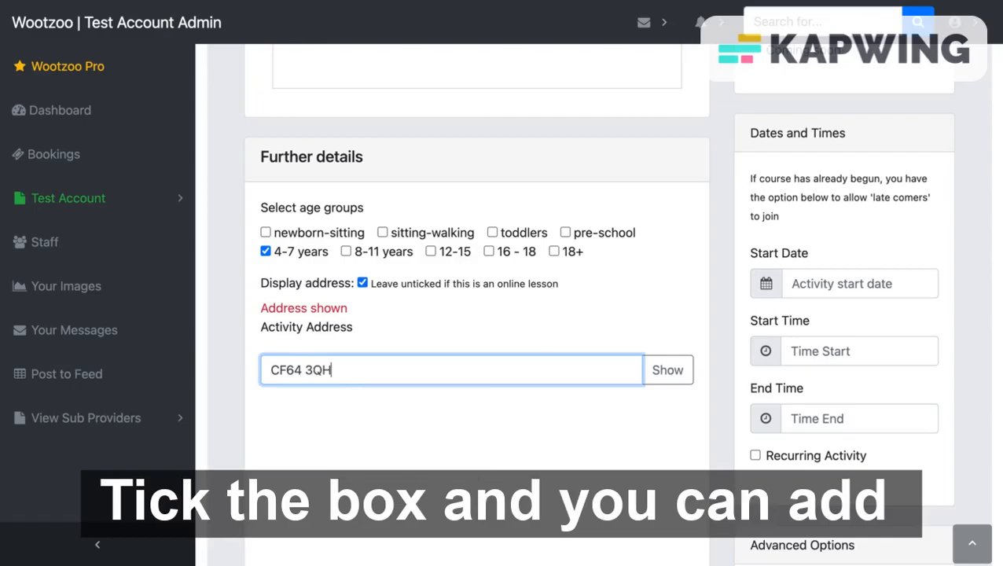
{"action": "left_click", "coordinate": [668, 376]}
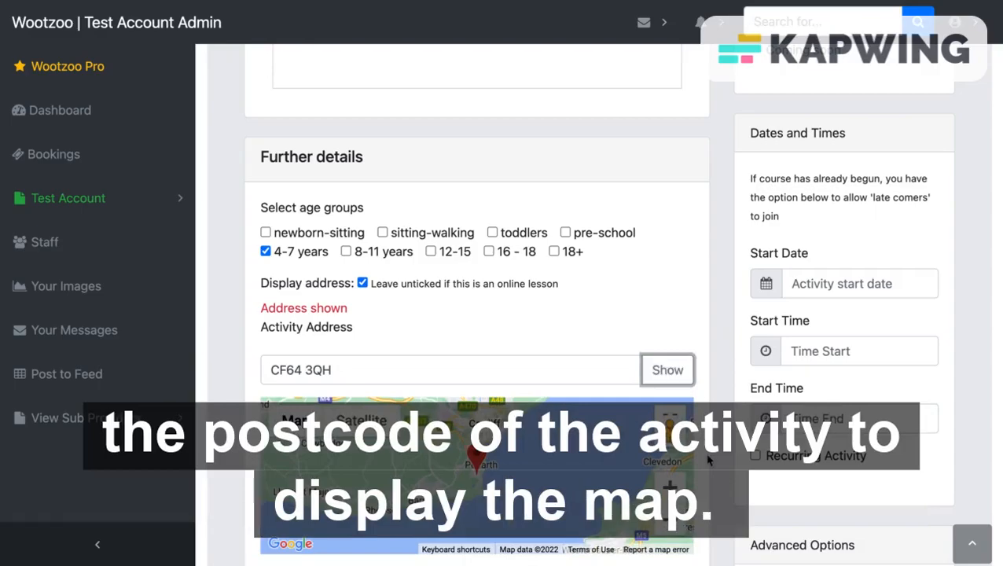
{"action": "scroll", "coordinate": [708, 461], "scroll_direction": "down", "scroll_amount": 3}
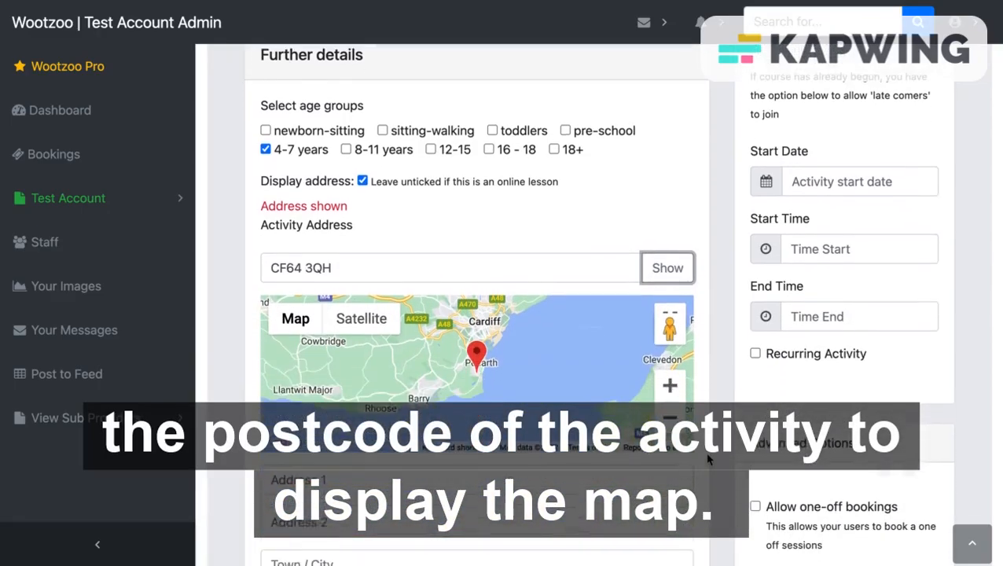
{"action": "scroll", "coordinate": [707, 461], "scroll_direction": "down", "scroll_amount": 4}
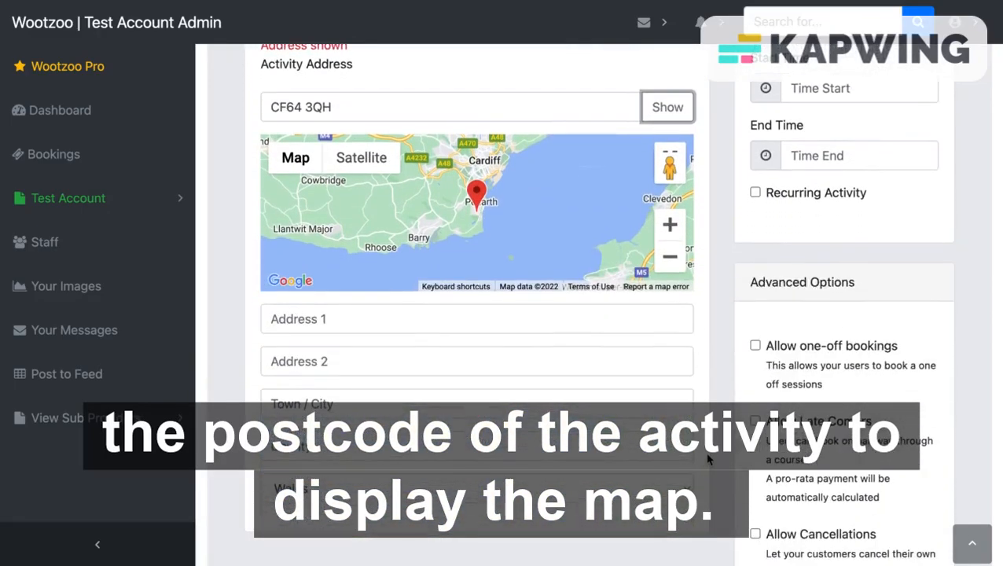
Step: Set the first address line to 'Rugby Ground'
{"action": "left_click", "coordinate": [569, 321]}
{"action": "type", "text": "Rugby Ground"}
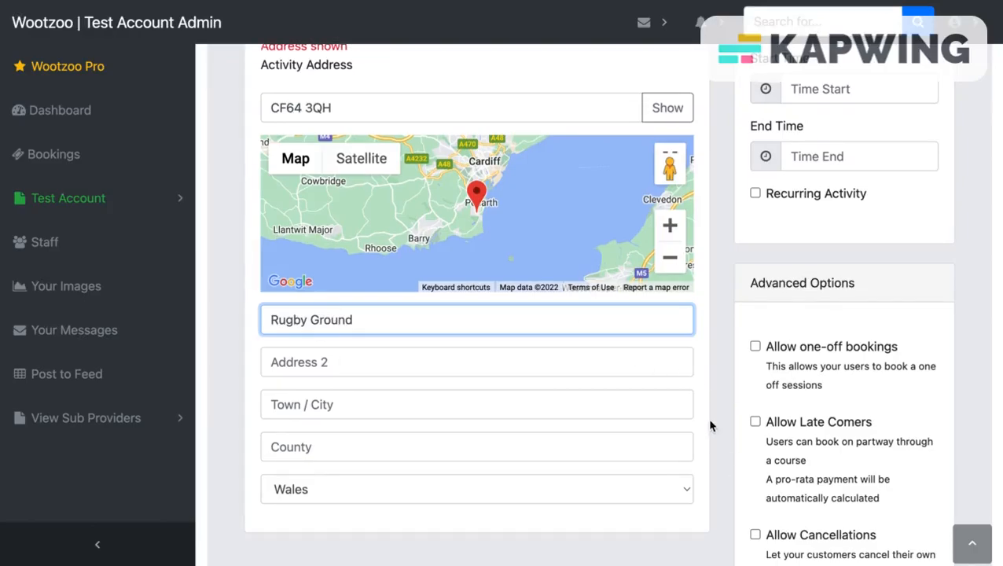
{"action": "scroll", "coordinate": [710, 426], "scroll_direction": "up", "scroll_amount": 5}
{"action": "scroll", "coordinate": [711, 426], "scroll_direction": "up", "scroll_amount": 6}
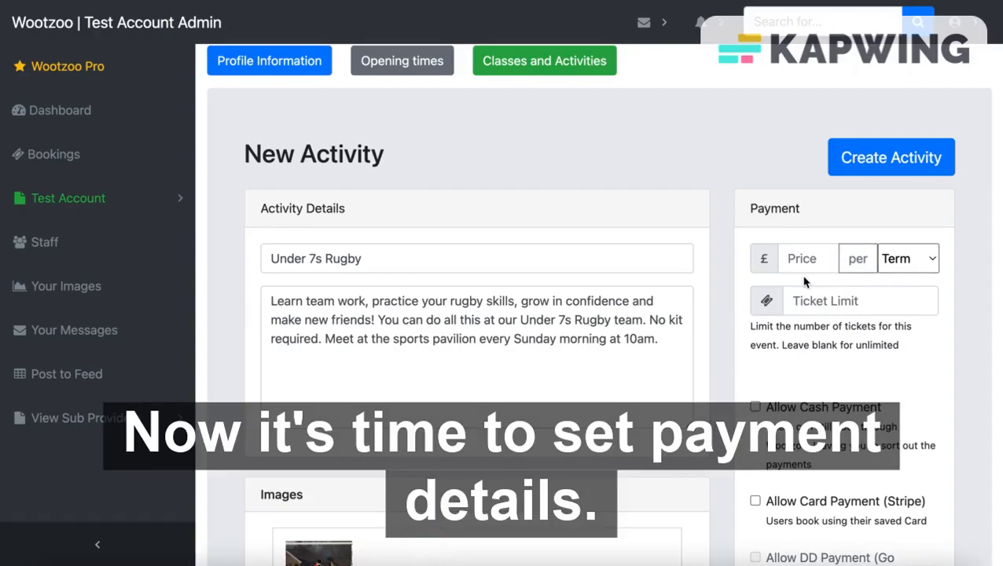
Step: Price the activity at £100.00 per Term
{"action": "left_click", "coordinate": [927, 269]}
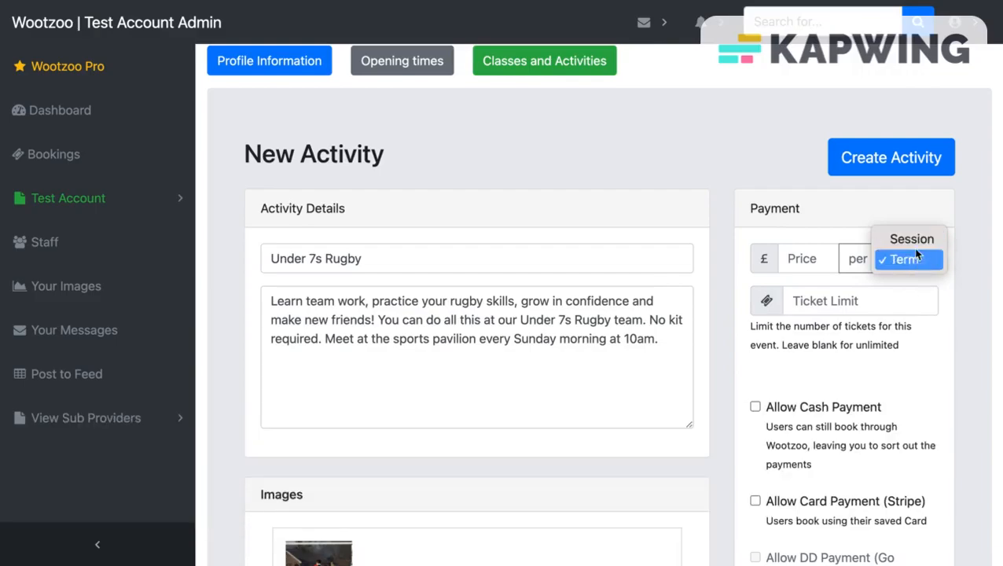
{"action": "left_click", "coordinate": [915, 260]}
{"action": "left_click", "coordinate": [809, 254]}
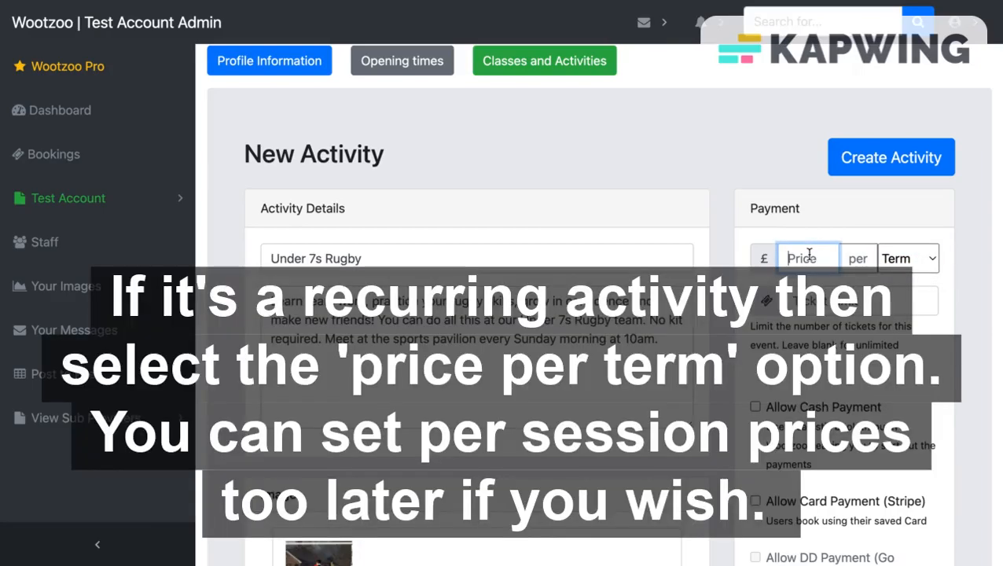
{"action": "type", "text": "100"}
Step: Limit ticket sales to 30 and allow cash payment
{"action": "left_click", "coordinate": [818, 307]}
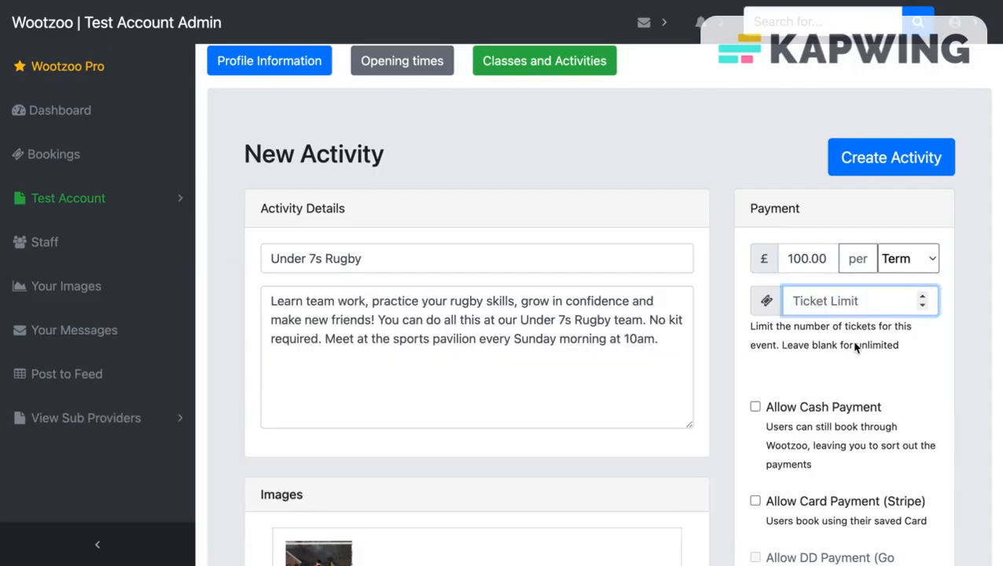
{"action": "type", "text": "30"}
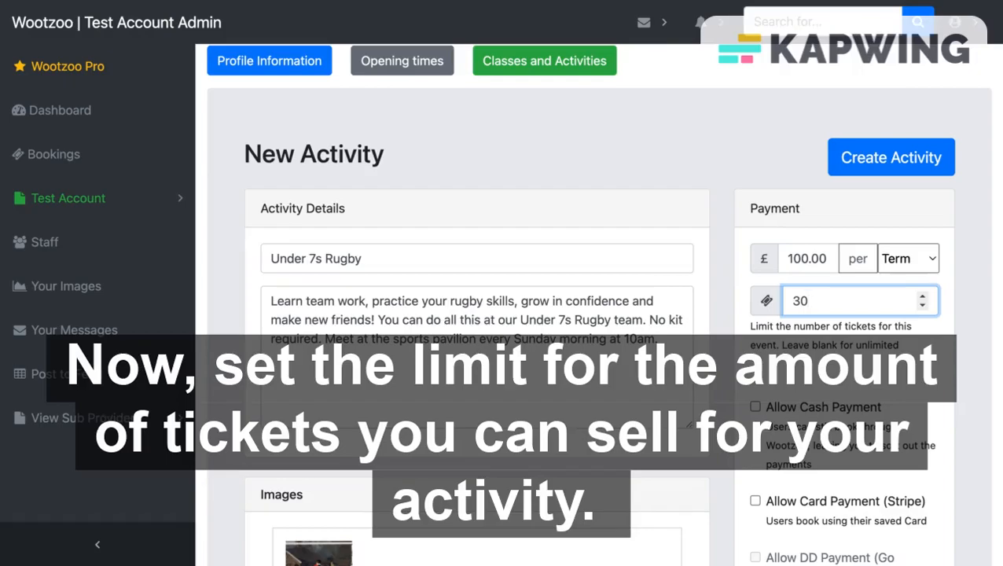
{"action": "scroll", "coordinate": [831, 407], "scroll_direction": "down", "scroll_amount": 2}
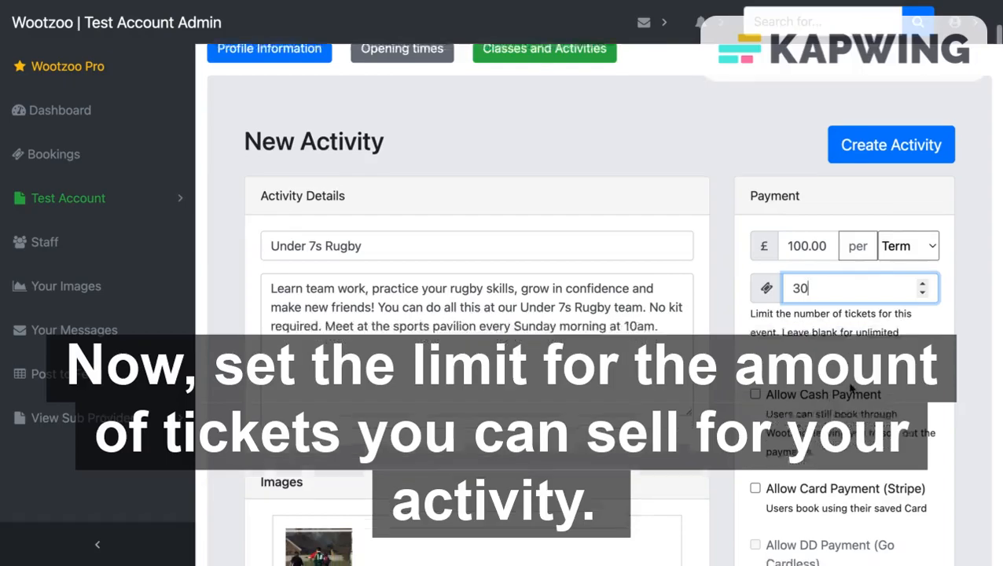
{"action": "left_click", "coordinate": [756, 261]}
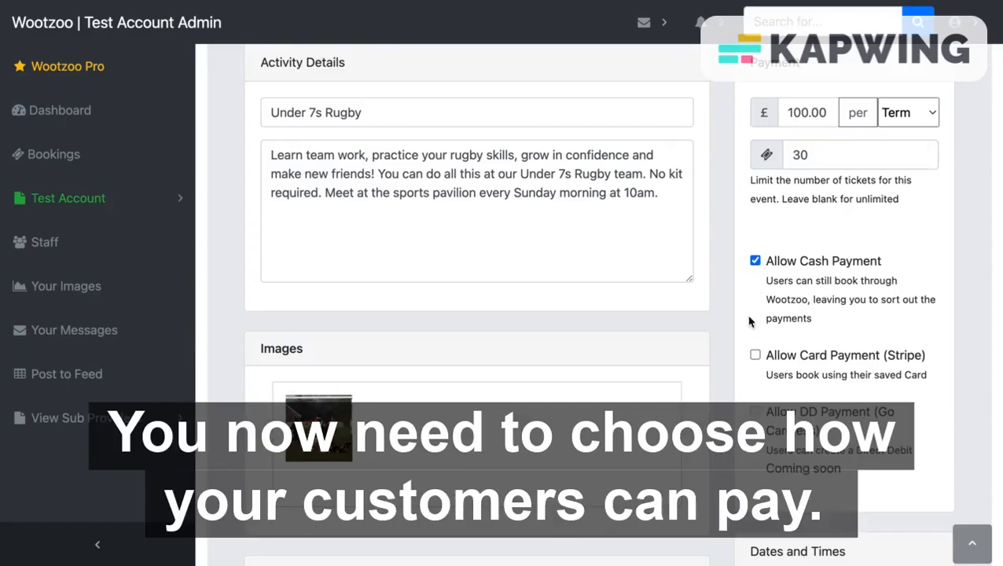
Step: Tick Allow Card Payment (Stripe) while keeping Allow Cash Payment ticked
{"action": "left_click", "coordinate": [755, 355]}
{"action": "left_click", "coordinate": [751, 259]}
{"action": "left_click", "coordinate": [755, 261]}
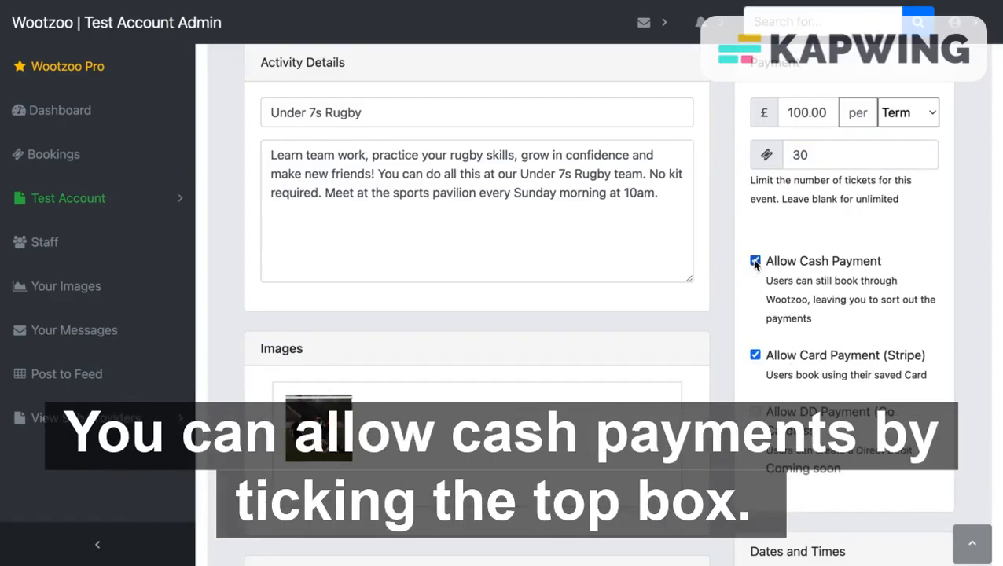
{"action": "left_click", "coordinate": [754, 355]}
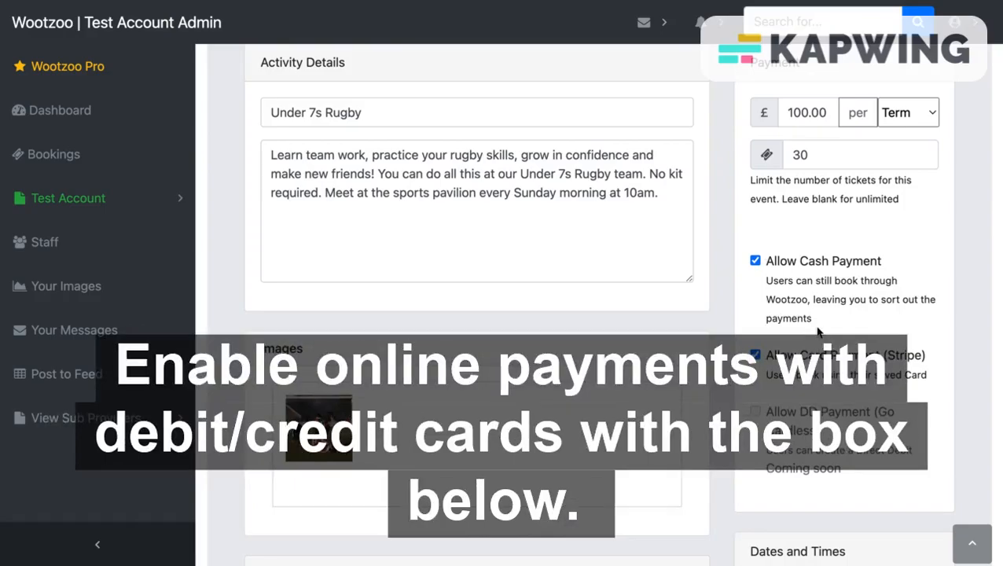
{"action": "scroll", "coordinate": [818, 332], "scroll_direction": "down", "scroll_amount": 2}
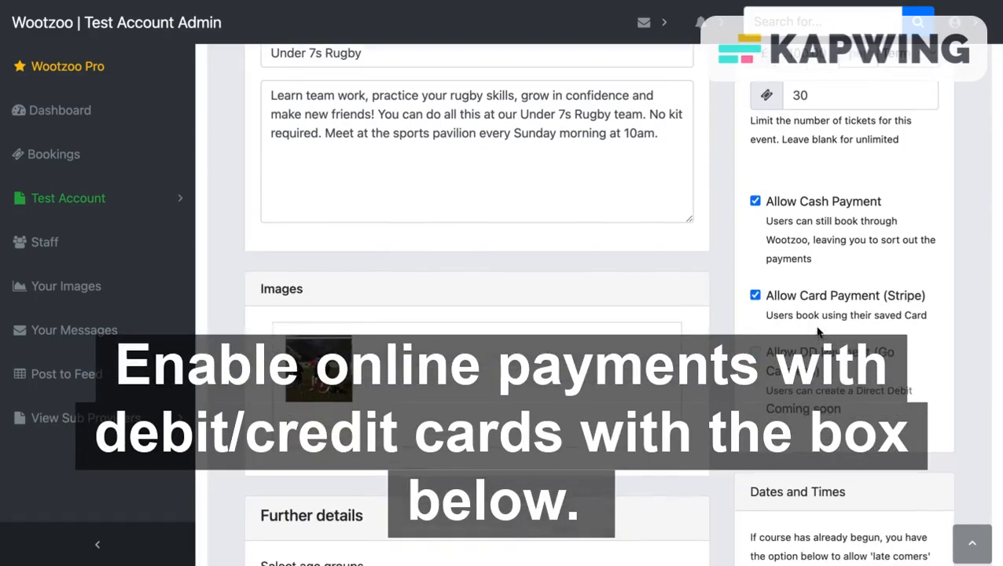
{"action": "scroll", "coordinate": [818, 332], "scroll_direction": "down", "scroll_amount": 5}
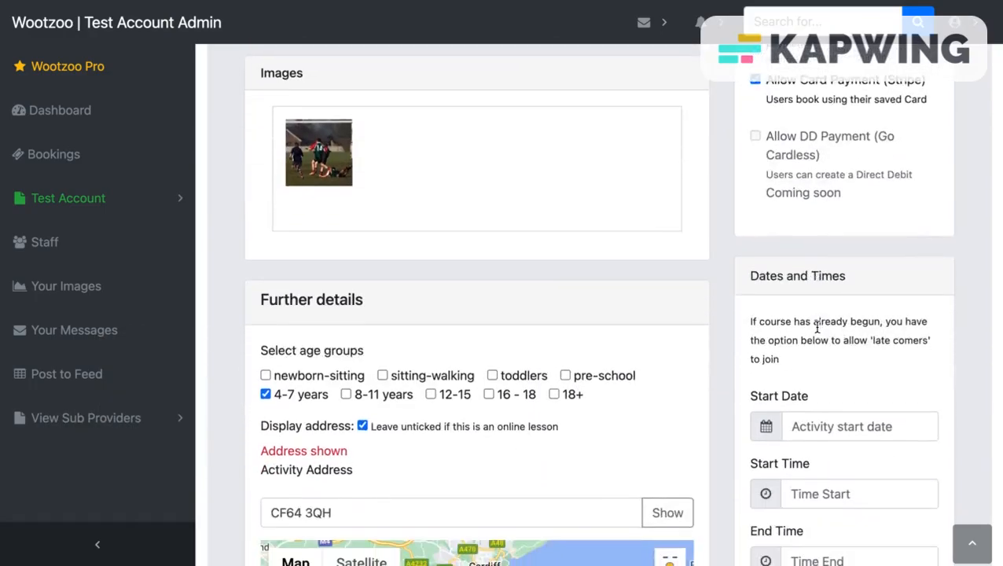
Step: Set the start date to 07/08/2022 with a 10:00 start time
{"action": "scroll", "coordinate": [818, 332], "scroll_direction": "down", "scroll_amount": 1}
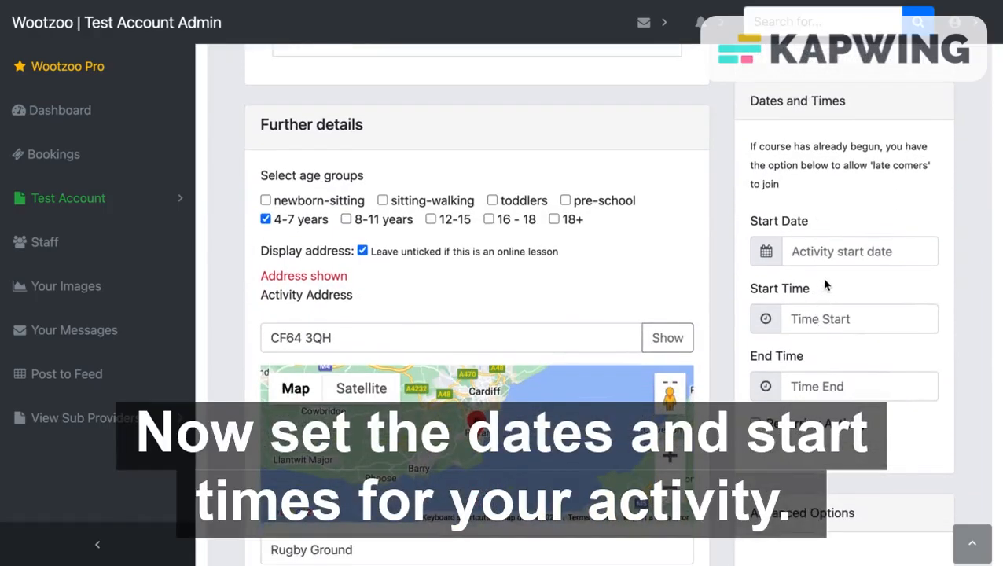
{"action": "left_click", "coordinate": [827, 251]}
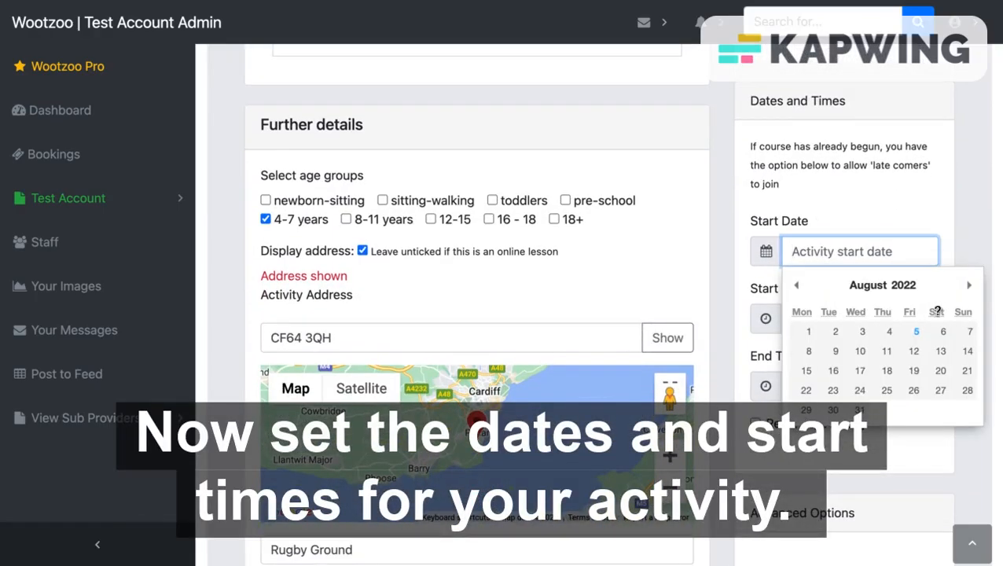
{"action": "left_click", "coordinate": [970, 336]}
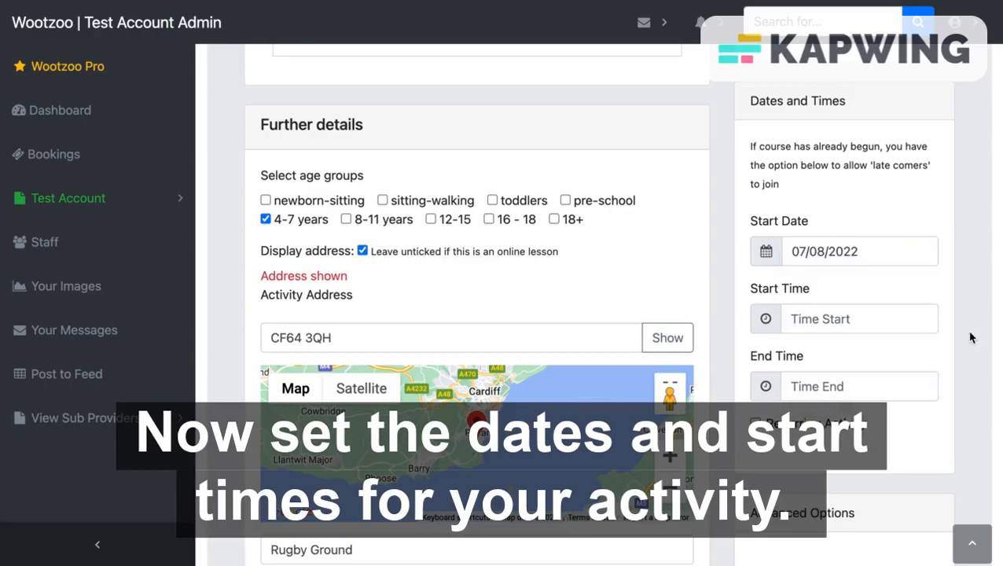
{"action": "left_click", "coordinate": [849, 322]}
{"action": "left_click", "coordinate": [808, 376]}
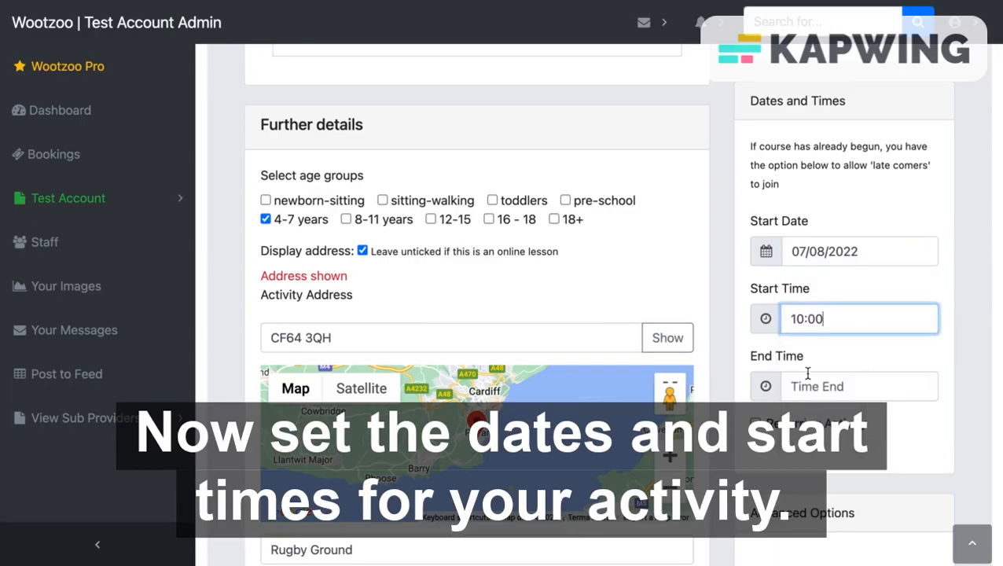
Step: Set the end time to 11:00 and mark the activity as recurring
{"action": "left_click", "coordinate": [810, 383]}
{"action": "scroll", "coordinate": [823, 466], "scroll_direction": "down", "scroll_amount": 2}
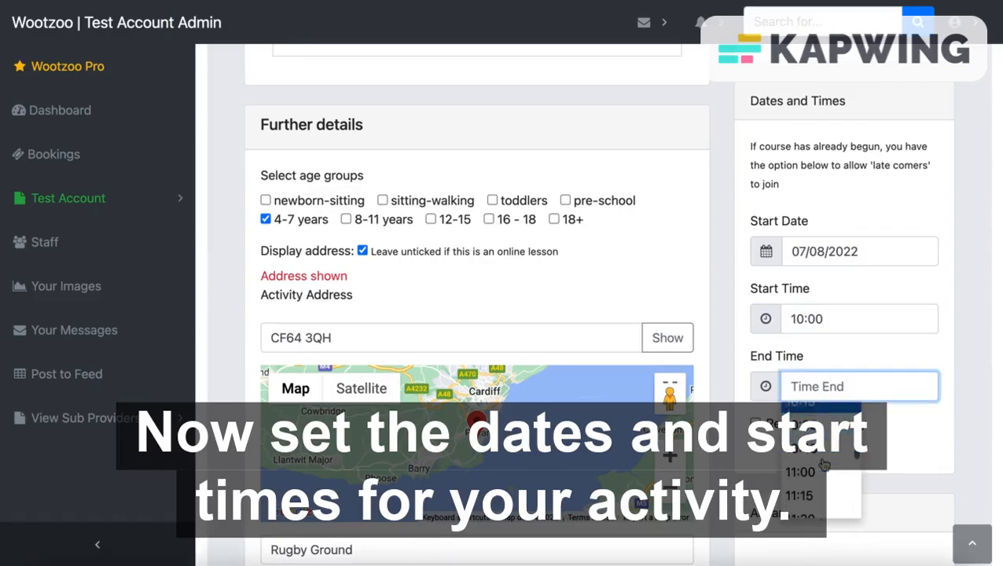
{"action": "left_click", "coordinate": [817, 472]}
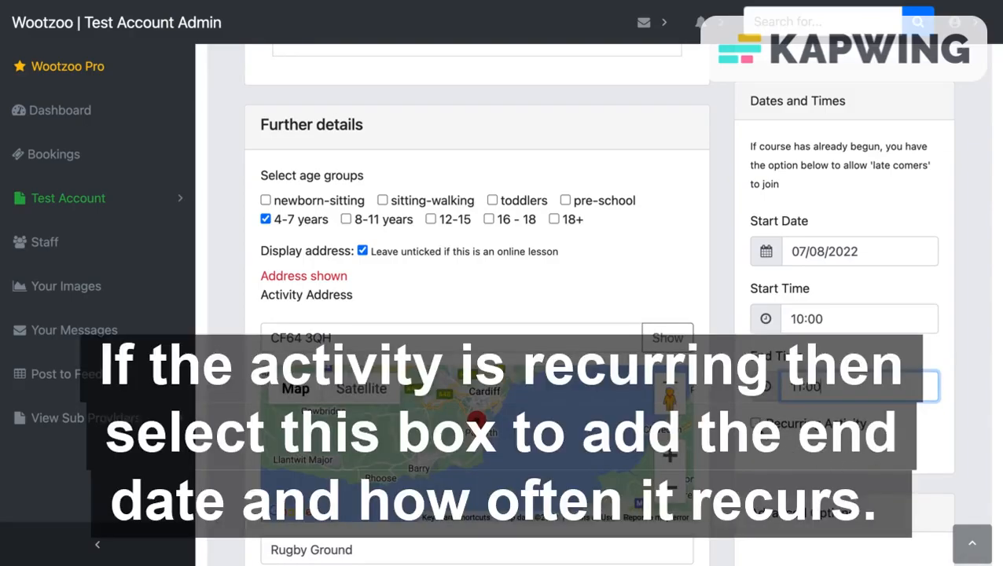
{"action": "left_click", "coordinate": [755, 423]}
{"action": "scroll", "coordinate": [834, 397], "scroll_direction": "down", "scroll_amount": 2}
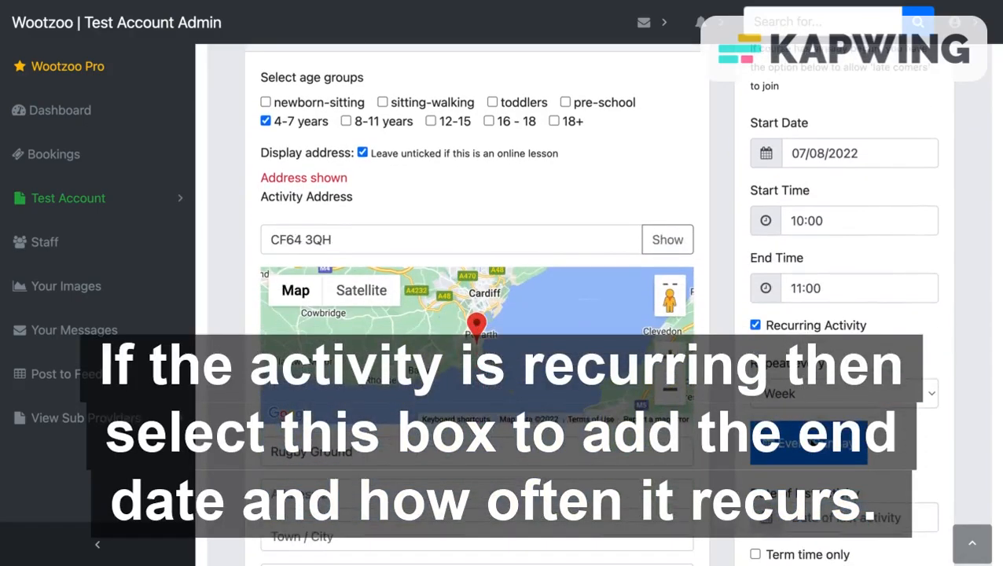
Step: Repeat weekly with 25 September 2022 as the last date, flagged term time only
{"action": "left_click", "coordinate": [926, 397]}
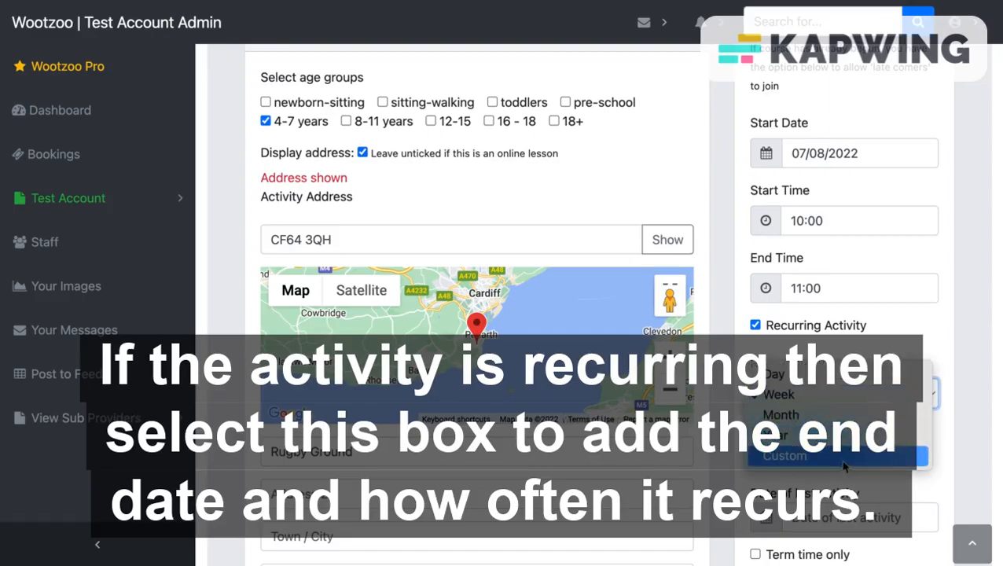
{"action": "left_click", "coordinate": [823, 398]}
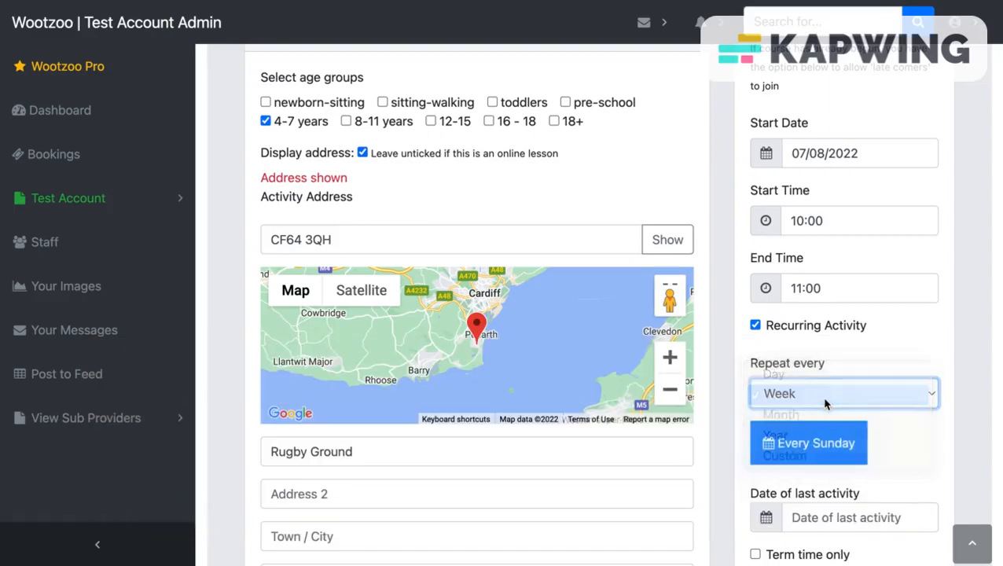
{"action": "scroll", "coordinate": [905, 459], "scroll_direction": "down", "scroll_amount": 3}
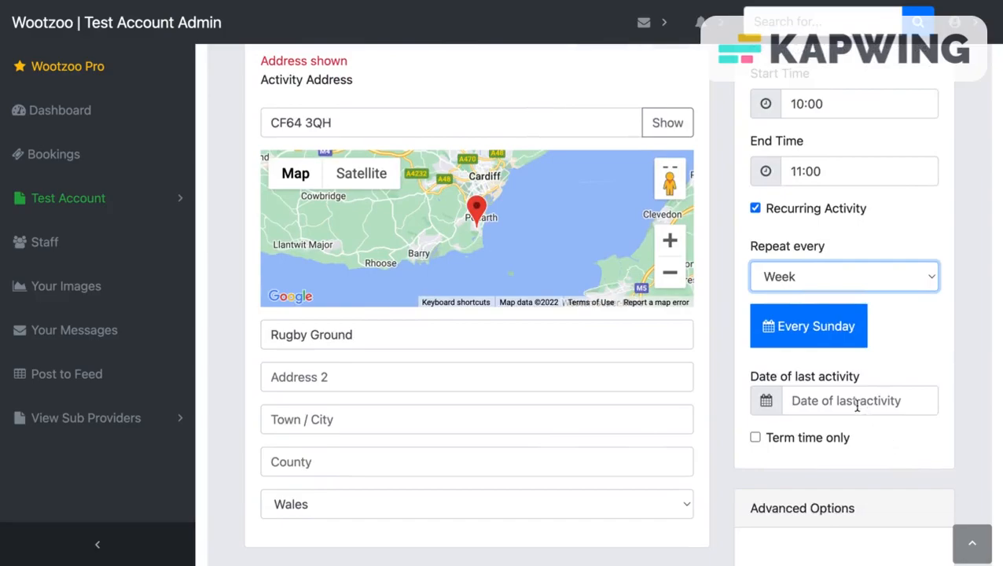
{"action": "left_click", "coordinate": [858, 405]}
{"action": "left_click", "coordinate": [970, 244]}
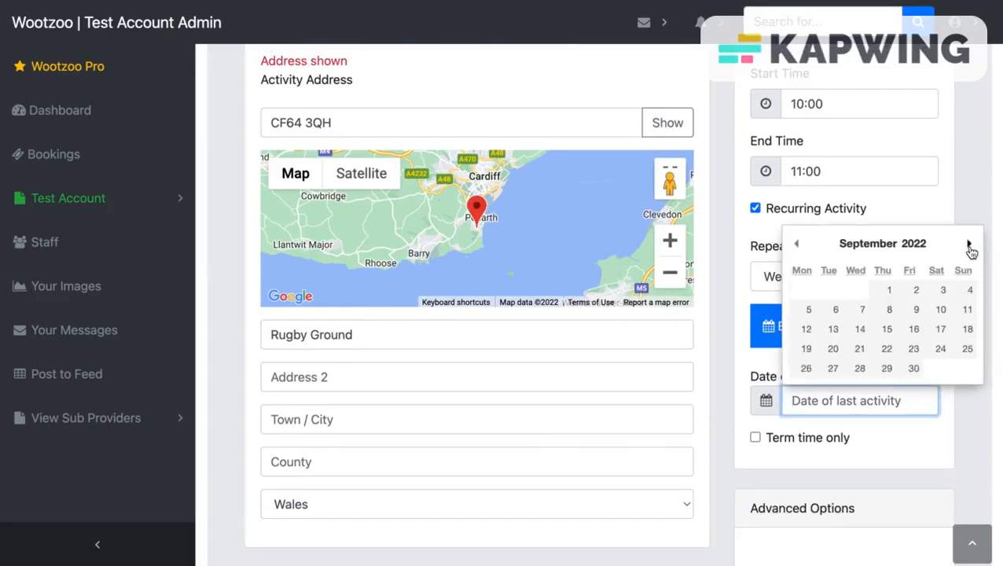
{"action": "left_click", "coordinate": [968, 352]}
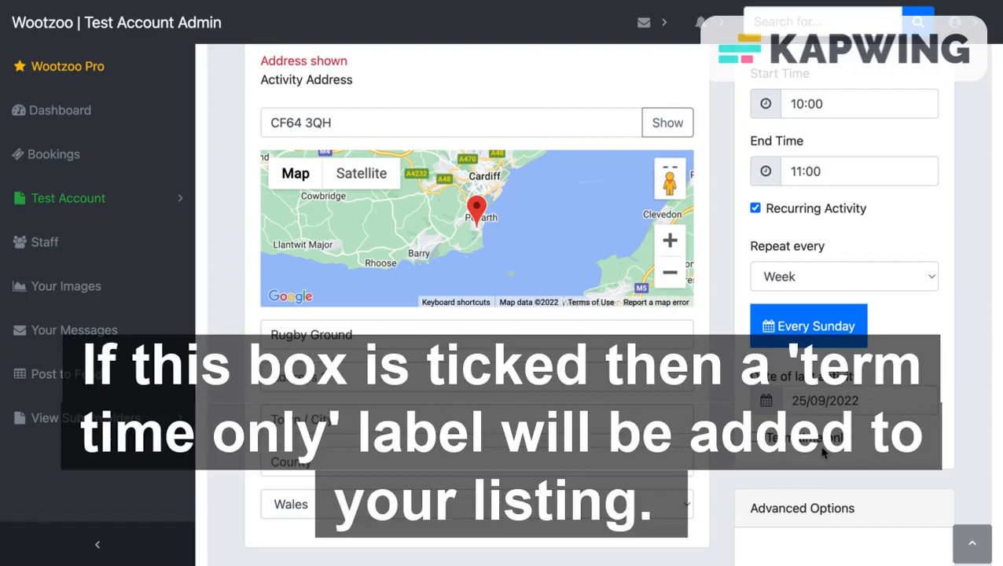
{"action": "left_click", "coordinate": [755, 438]}
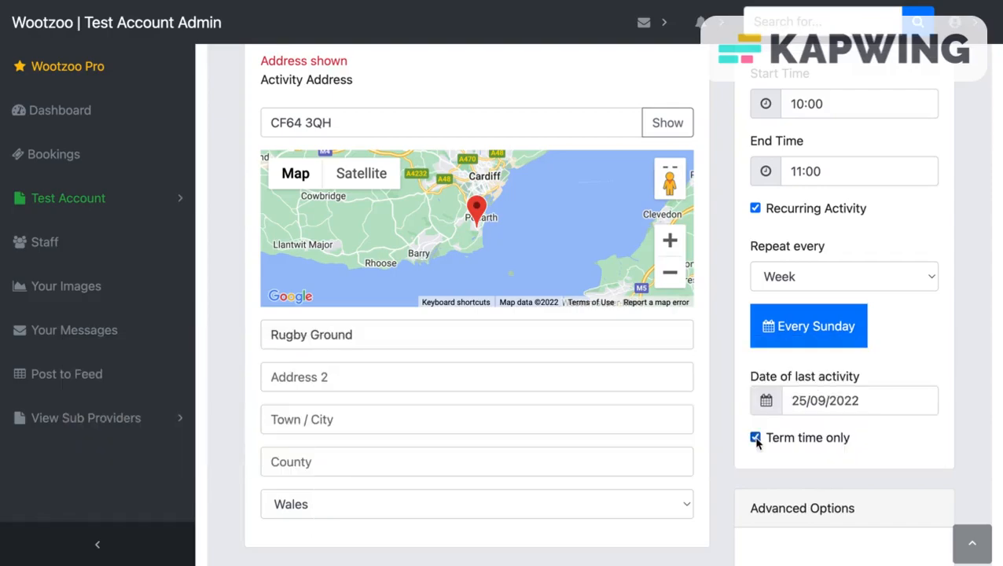
Step: Enable one-off bookings at £10.00 per session and tick Allow Late Comers
{"action": "scroll", "coordinate": [818, 482], "scroll_direction": "down", "scroll_amount": 3}
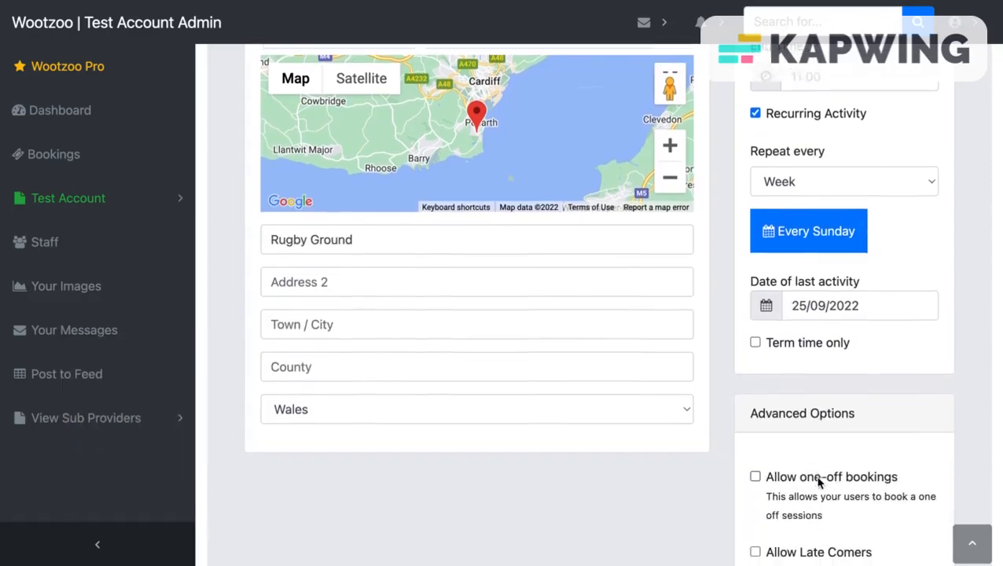
{"action": "scroll", "coordinate": [818, 483], "scroll_direction": "down", "scroll_amount": 1}
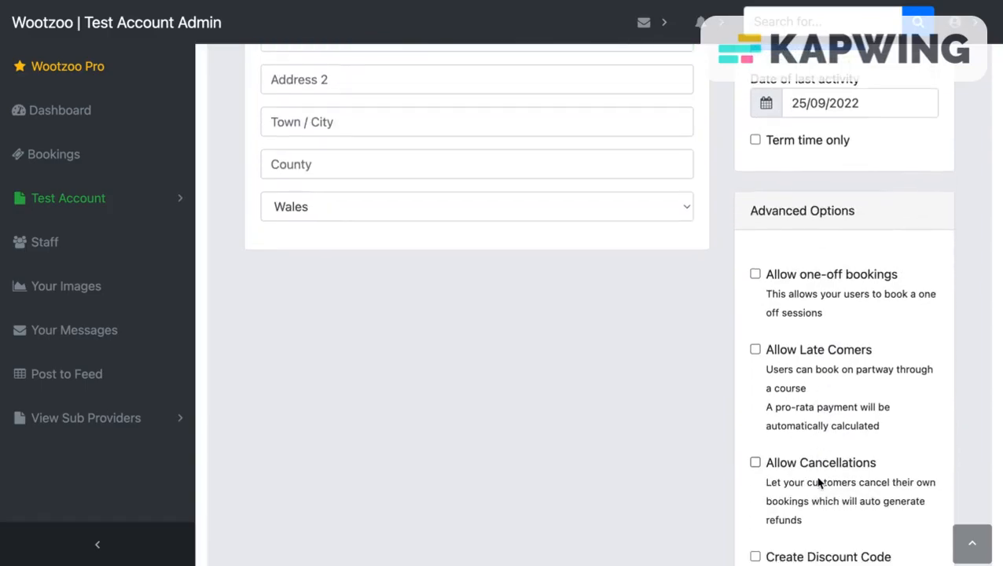
{"action": "scroll", "coordinate": [818, 483], "scroll_direction": "down", "scroll_amount": 2}
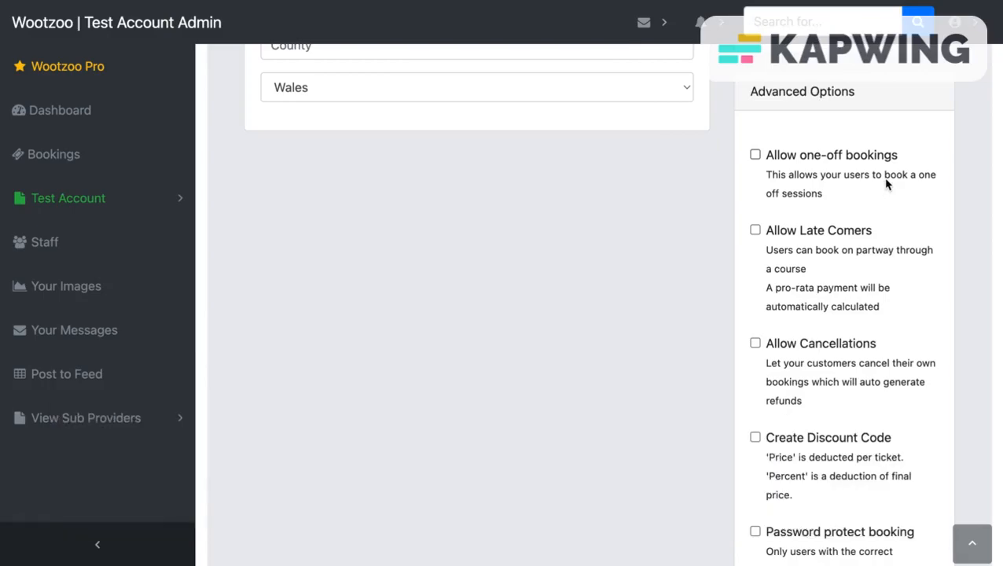
{"action": "left_click", "coordinate": [755, 155]}
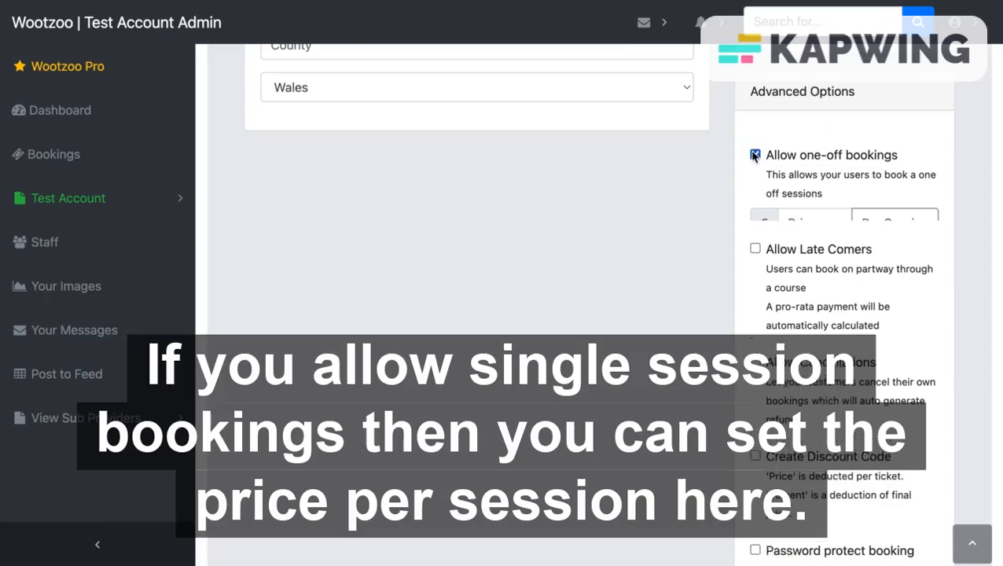
{"action": "left_click", "coordinate": [814, 226]}
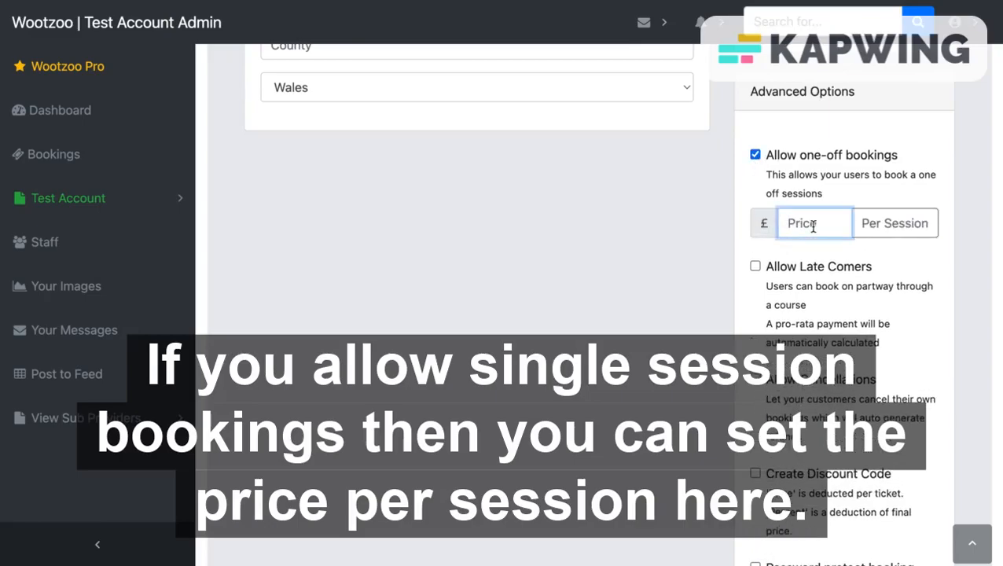
{"action": "type", "text": "10"}
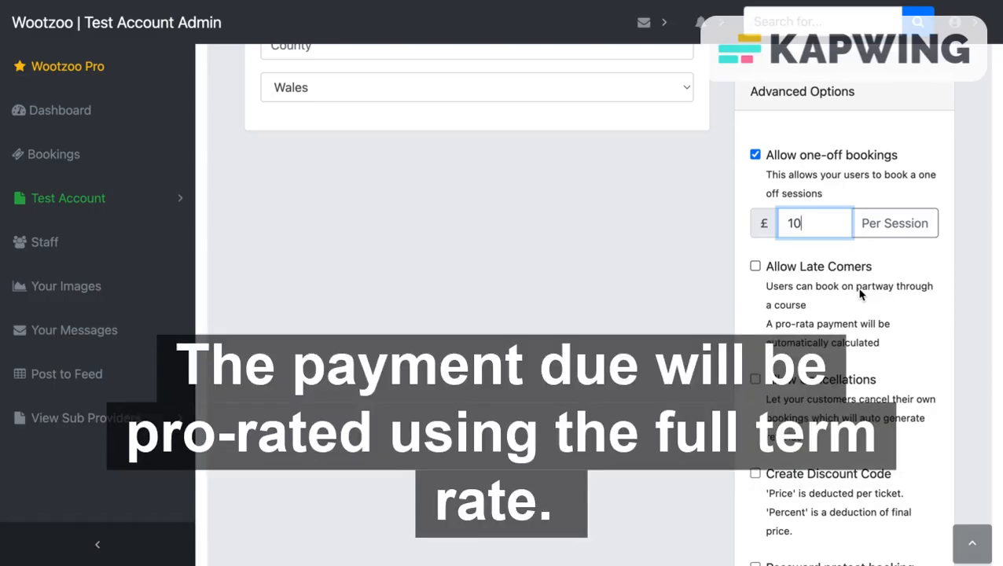
{"action": "left_click", "coordinate": [755, 267]}
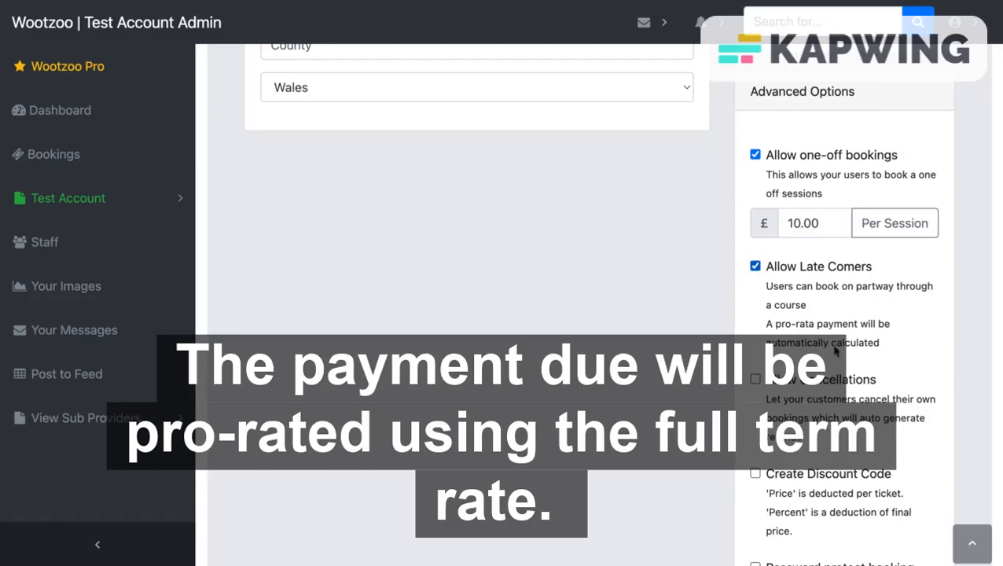
{"action": "scroll", "coordinate": [875, 364], "scroll_direction": "down", "scroll_amount": 2}
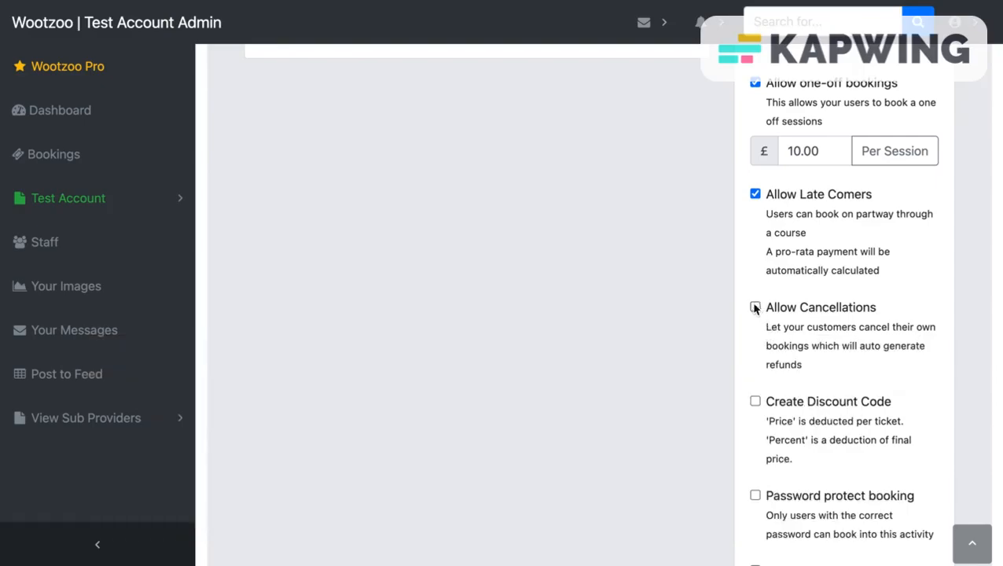
Step: Allow cancellations and enable a 100 percent discount code
{"action": "left_click", "coordinate": [755, 307]}
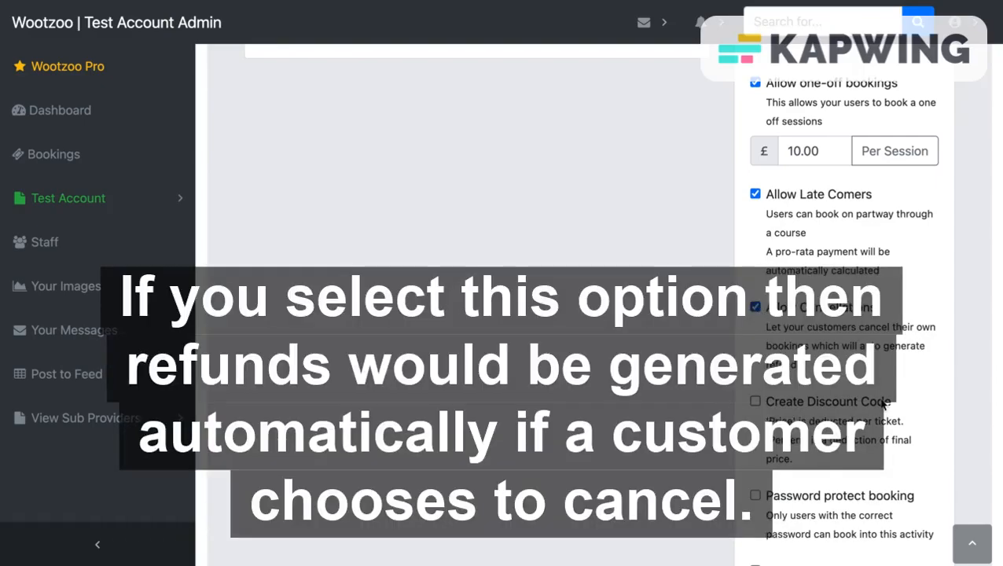
{"action": "scroll", "coordinate": [884, 404], "scroll_direction": "down", "scroll_amount": 2}
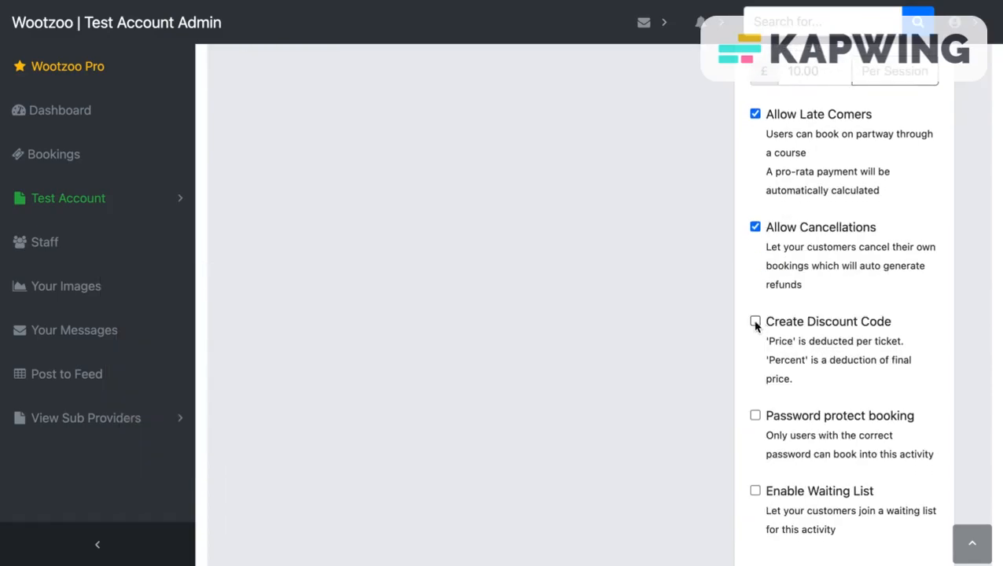
{"action": "left_click", "coordinate": [755, 322]}
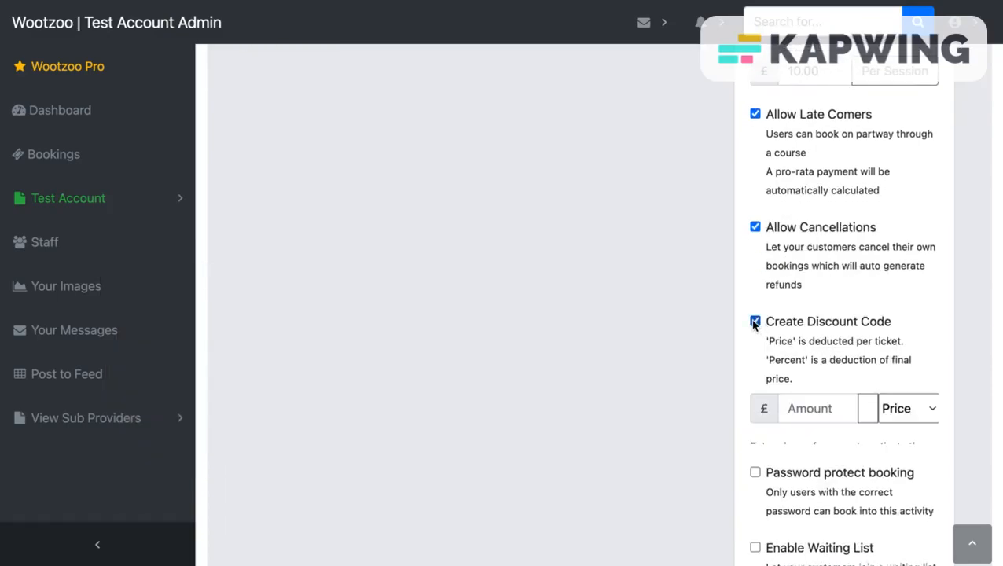
{"action": "left_click", "coordinate": [834, 410]}
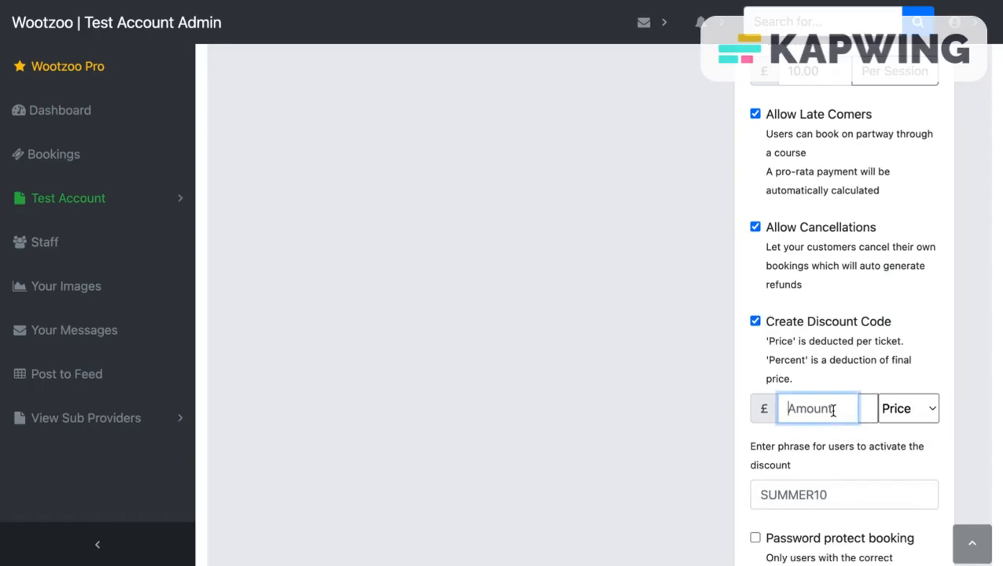
{"action": "left_click", "coordinate": [921, 410]}
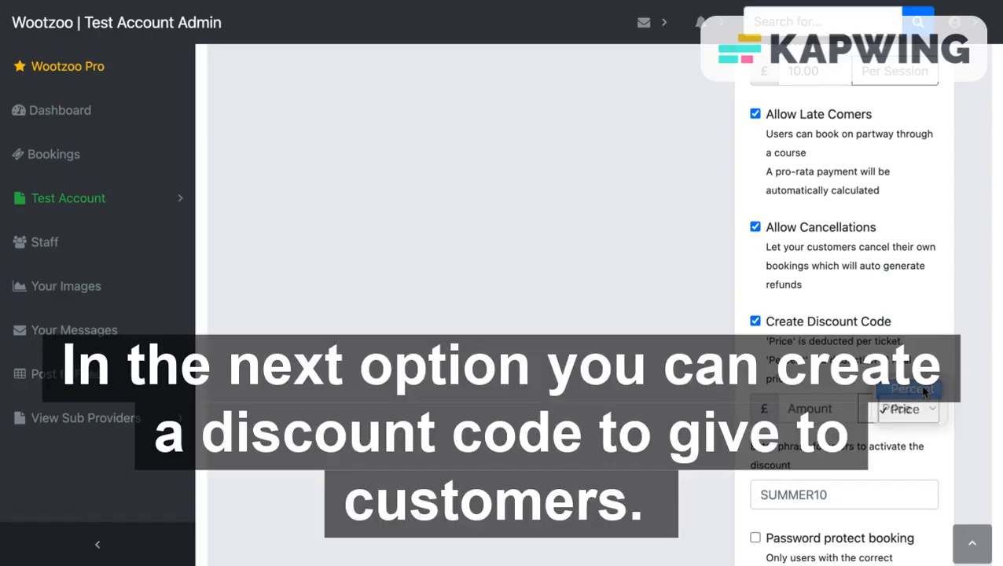
{"action": "left_click", "coordinate": [925, 391]}
{"action": "left_click", "coordinate": [816, 407]}
{"action": "type", "text": "100"}
Step: Replace the discount phrase SUMMER10 with FREETRIAL
{"action": "left_click", "coordinate": [836, 498]}
{"action": "key", "text": "ctrl+a"}
{"action": "type", "text": "FREETRIAL"}
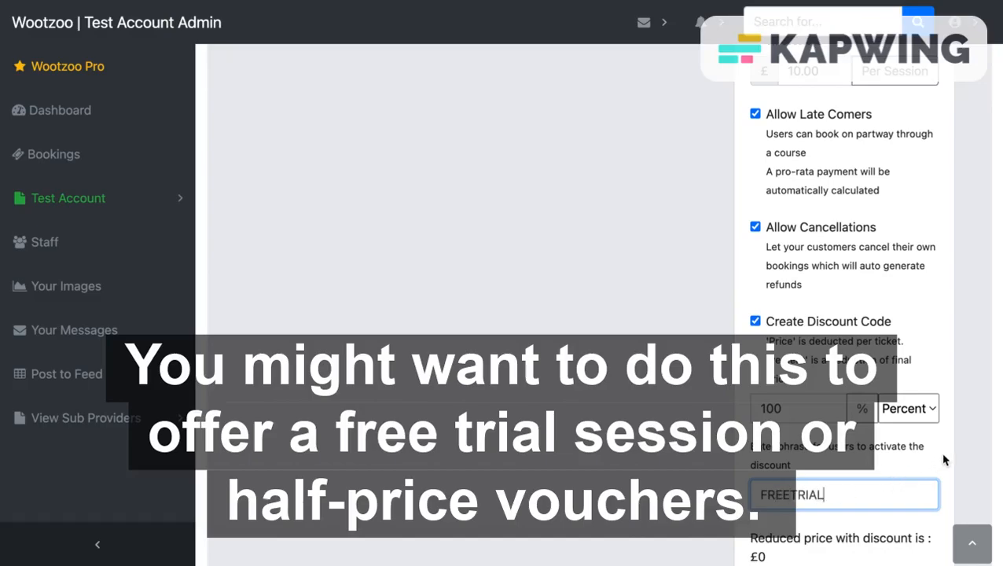
{"action": "scroll", "coordinate": [943, 460], "scroll_direction": "down", "scroll_amount": 2}
{"action": "scroll", "coordinate": [945, 460], "scroll_direction": "down", "scroll_amount": 3}
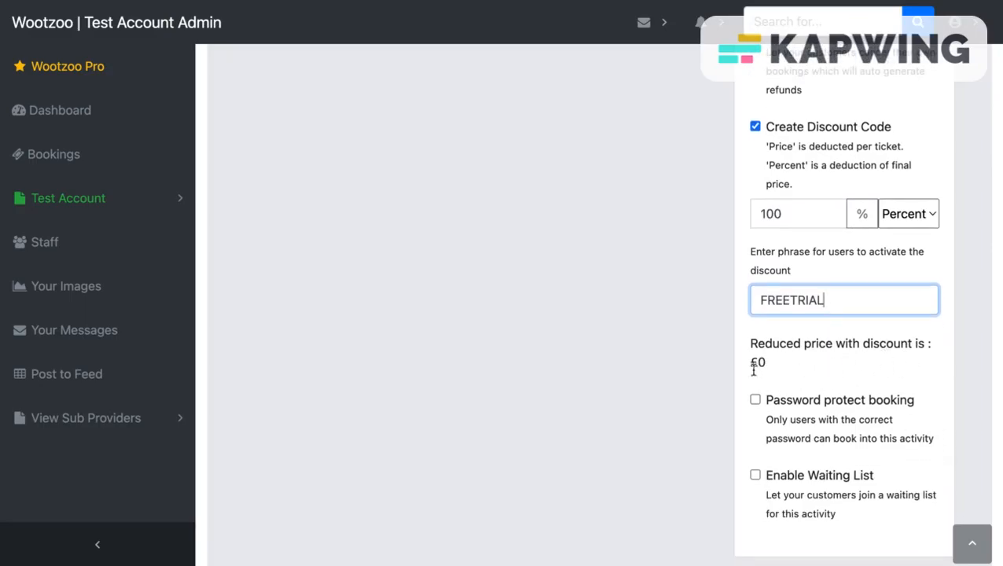
{"action": "scroll", "coordinate": [846, 368], "scroll_direction": "down", "scroll_amount": 1}
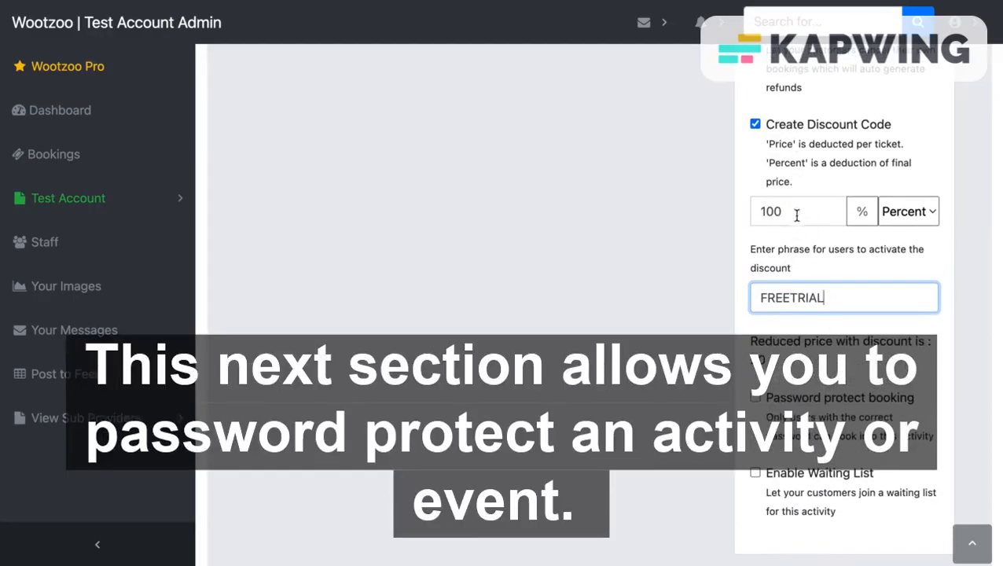
{"action": "scroll", "coordinate": [826, 361], "scroll_direction": "down", "scroll_amount": 2}
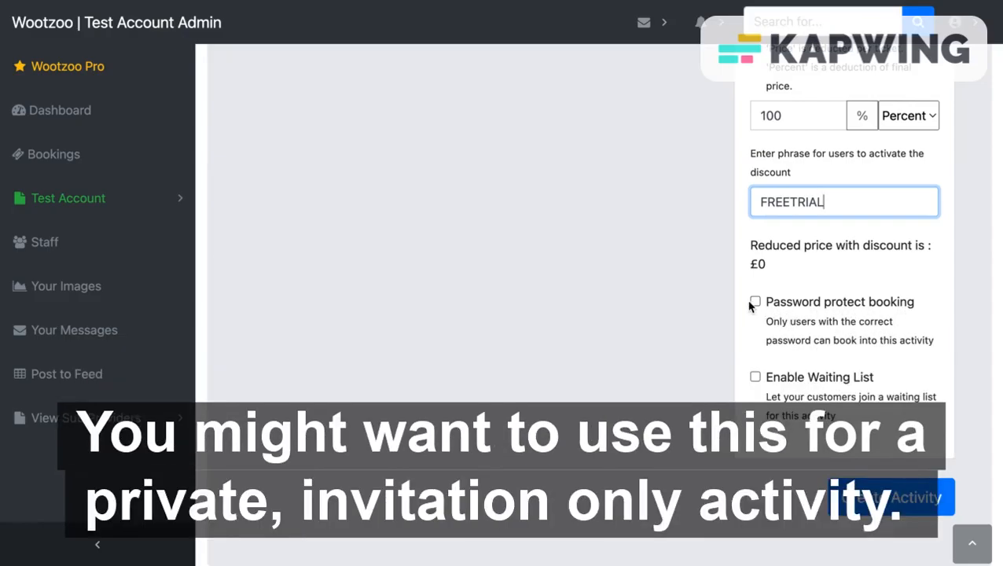
Step: Turn on Password protect booking and enter the booking password
{"action": "left_click", "coordinate": [755, 301]}
{"action": "scroll", "coordinate": [824, 336], "scroll_direction": "down", "scroll_amount": 1}
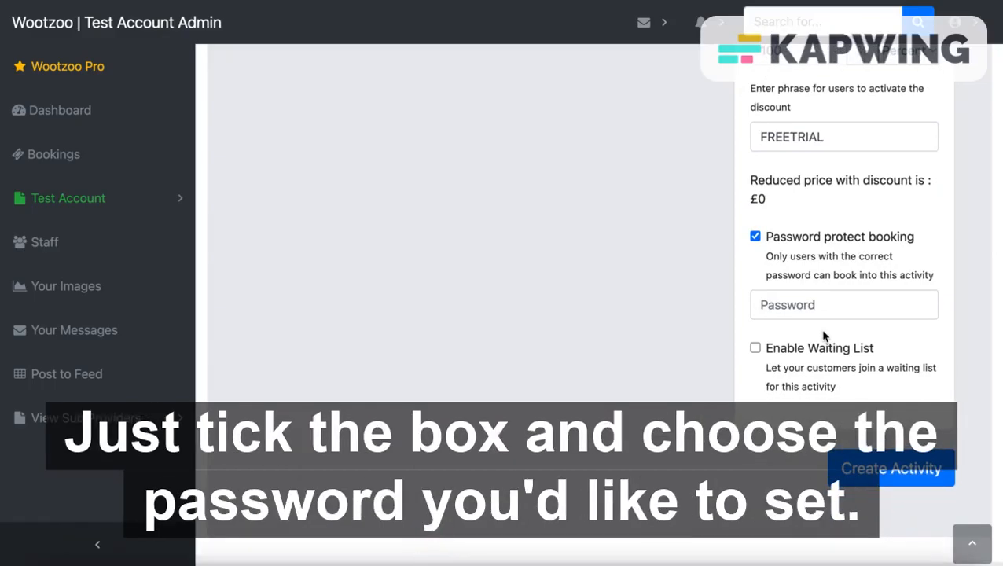
{"action": "left_click", "coordinate": [815, 311]}
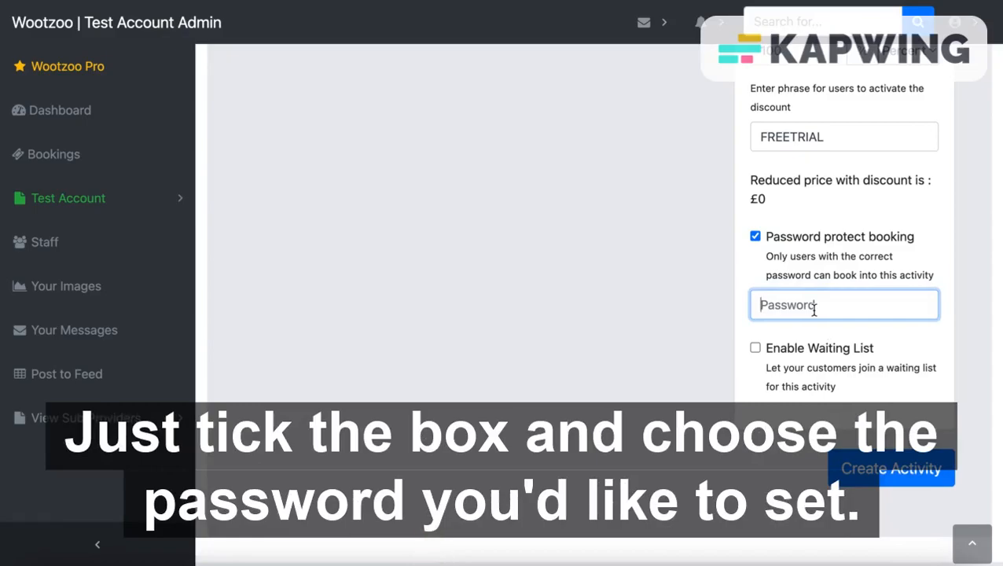
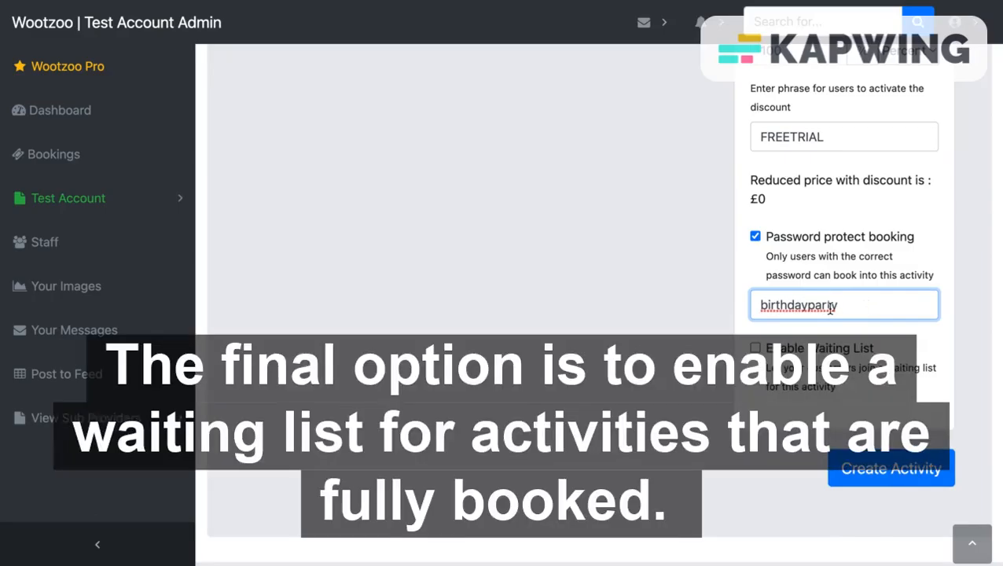
{"action": "scroll", "coordinate": [844, 236], "scroll_direction": "down", "scroll_amount": 1}
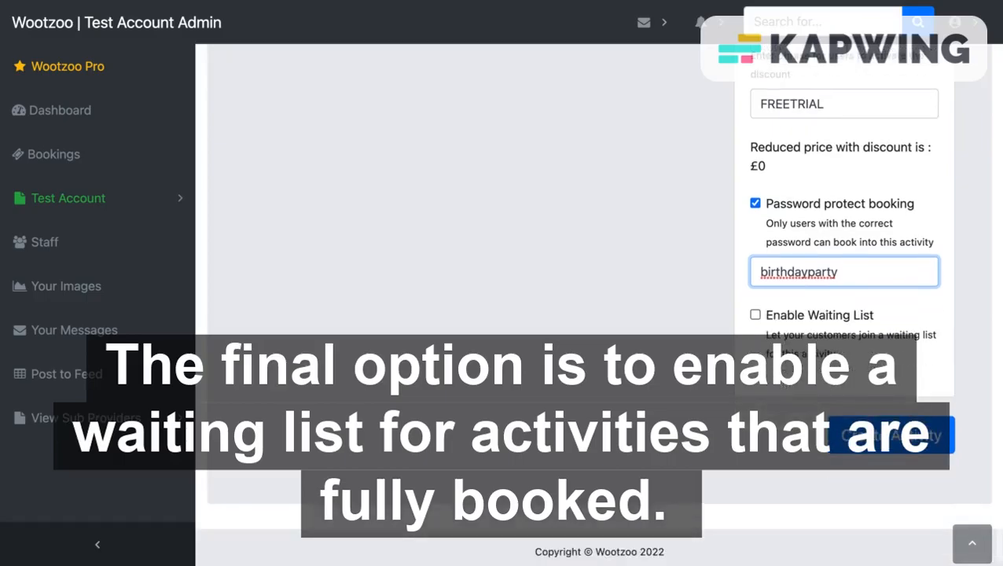
Step: Tick Enable Waiting List and enter 60 as the time between emails
{"action": "left_click", "coordinate": [756, 317]}
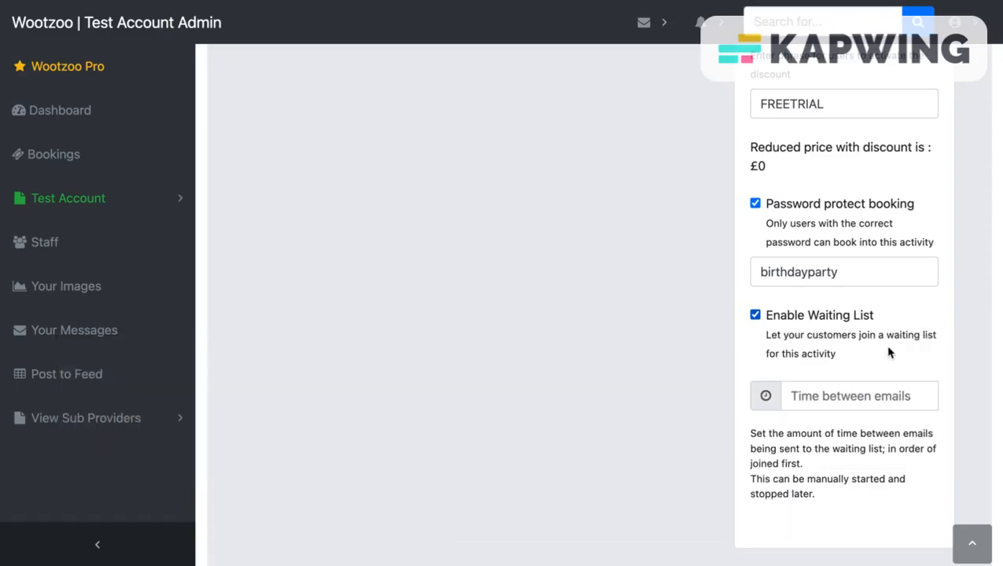
{"action": "left_click", "coordinate": [824, 402]}
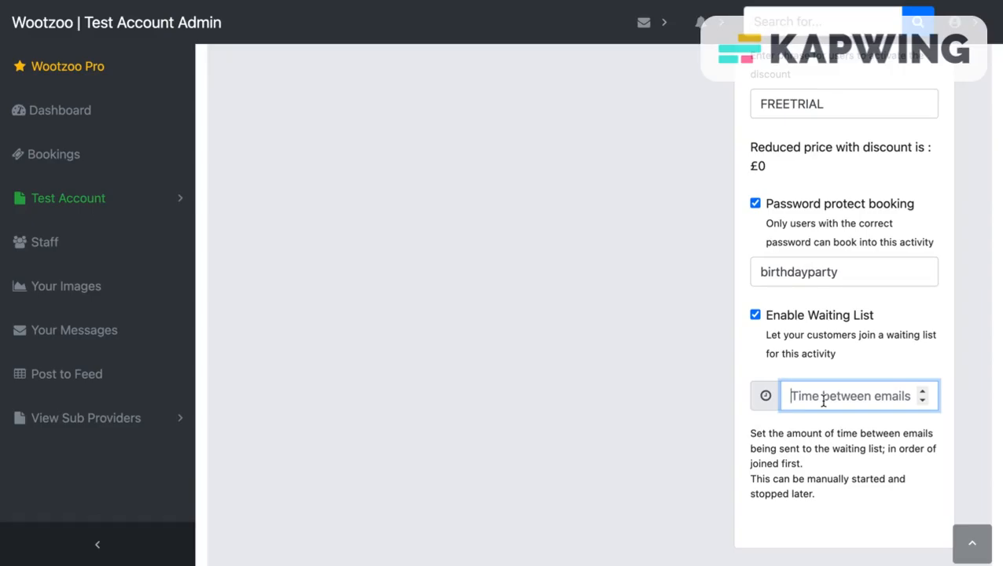
{"action": "type", "text": "60"}
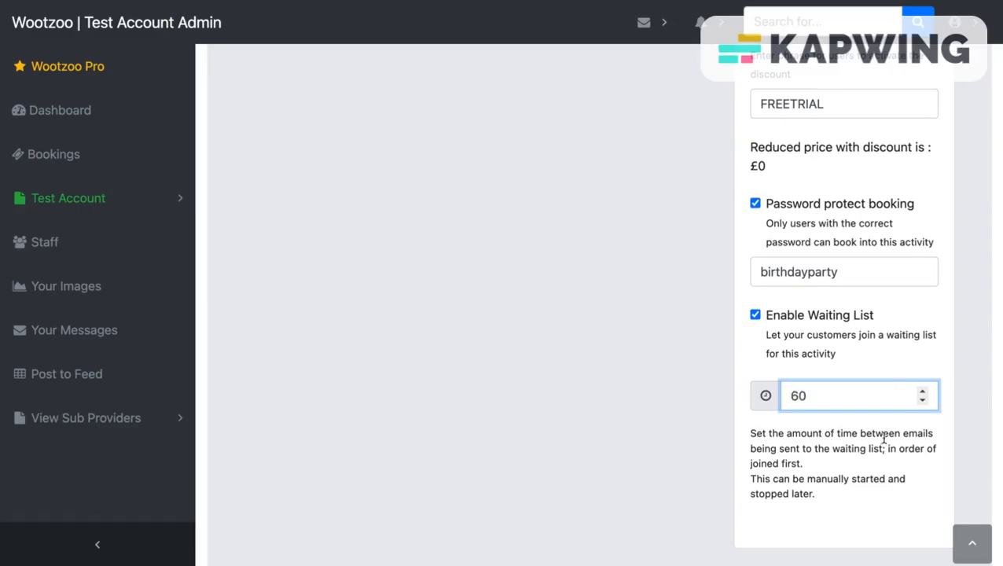
{"action": "left_click", "coordinate": [872, 462]}
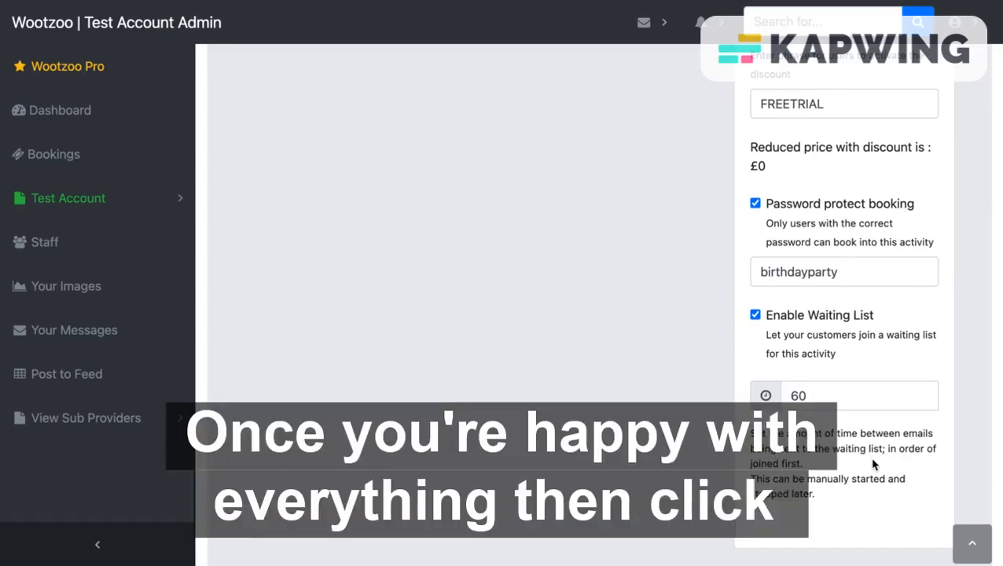
{"action": "scroll", "coordinate": [880, 466], "scroll_direction": "down", "scroll_amount": 2}
{"action": "scroll", "coordinate": [889, 469], "scroll_direction": "up", "scroll_amount": 1}
{"action": "scroll", "coordinate": [889, 469], "scroll_direction": "down", "scroll_amount": 1}
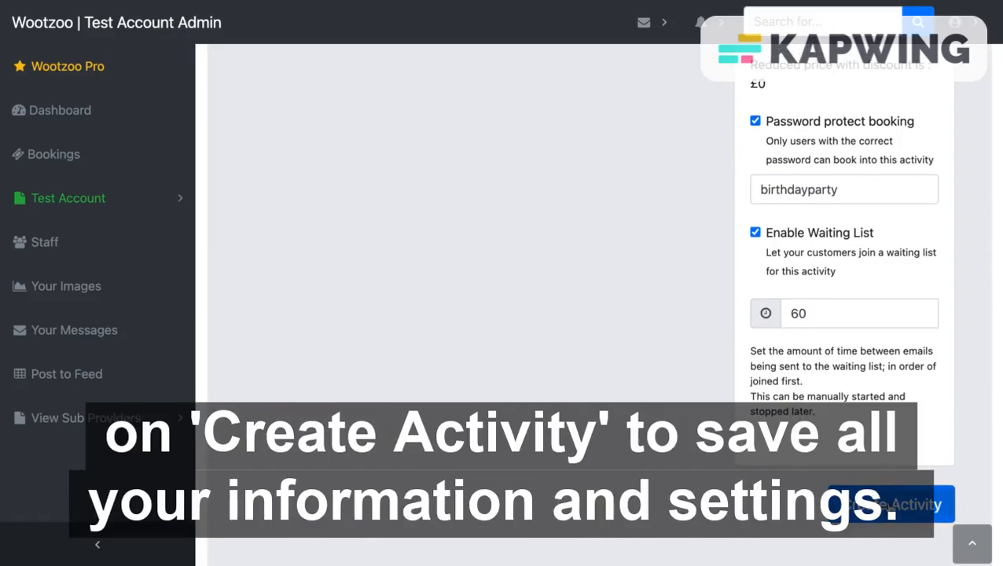
Step: Create the activity and find the Under 7s Rugby card under Classes and Activities
{"action": "left_click", "coordinate": [892, 506]}
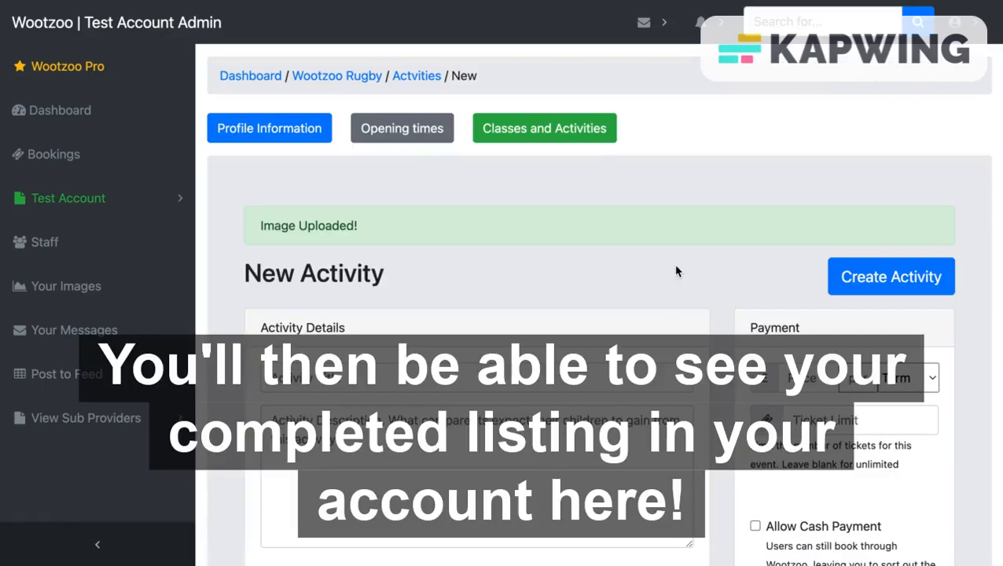
{"action": "left_click", "coordinate": [568, 132]}
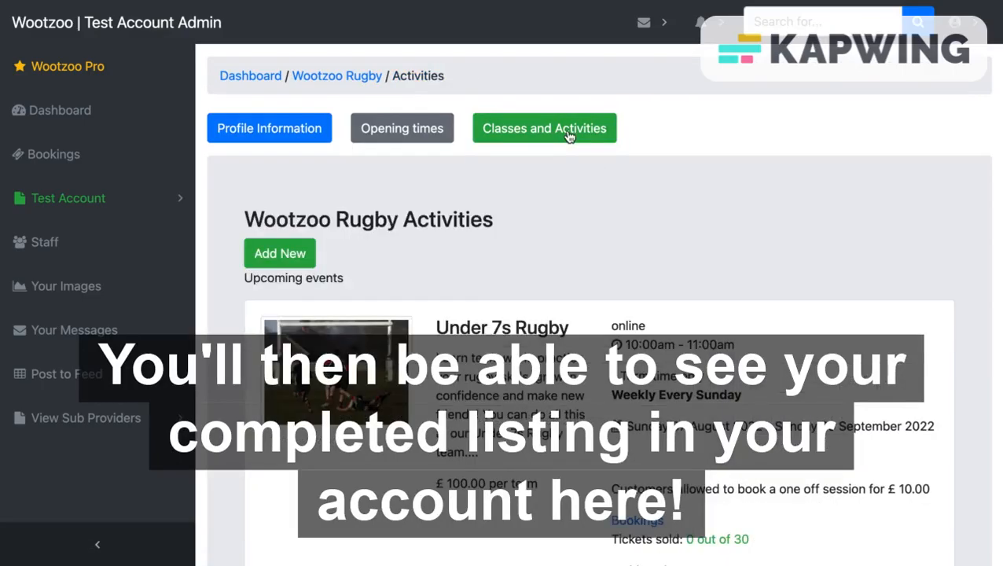
{"action": "scroll", "coordinate": [635, 271], "scroll_direction": "down", "scroll_amount": 4}
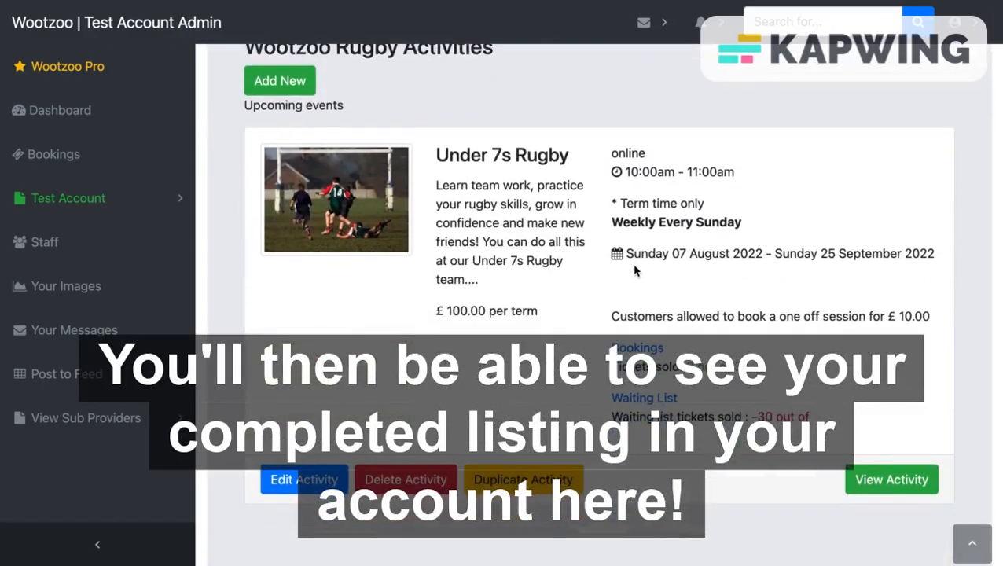